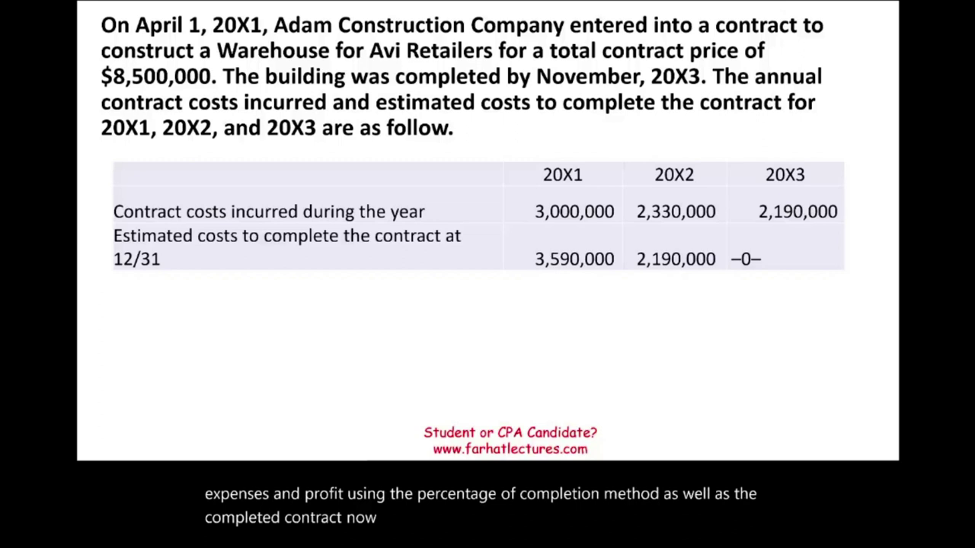
# Step: Handwrite an underlined I/S heading with Rev beneath it in red ink
pyautogui.moveTo(731, 300)
pyautogui.mouseDown()
pyautogui.moveTo(733, 332)
pyautogui.moveTo(745, 327)
pyautogui.mouseUp()
pyautogui.moveTo(717, 307)
pyautogui.mouseDown()
pyautogui.moveTo(755, 298)
pyautogui.moveTo(755, 331)
pyautogui.mouseUp()
pyautogui.moveTo(795, 301); pyautogui.dragTo(782, 329)
pyautogui.moveTo(721, 337); pyautogui.dragTo(804, 327)
pyautogui.moveTo(716, 347)
pyautogui.mouseDown()
pyautogui.moveTo(717, 377)
pyautogui.moveTo(768, 354)
pyautogui.mouseUp()
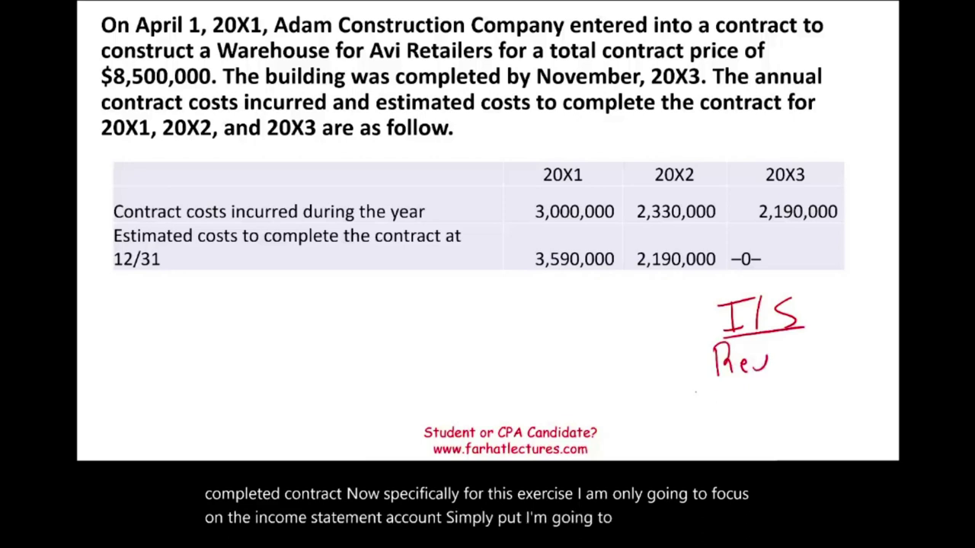
# Step: Add Exp, Profit, a double-underlined % sign and a B/S note beside the notes
pyautogui.moveTo(734, 387)
pyautogui.mouseDown()
pyautogui.moveTo(730, 404)
pyautogui.moveTo(776, 401)
pyautogui.moveTo(737, 444)
pyautogui.mouseUp()
pyautogui.moveTo(733, 415); pyautogui.dragTo(760, 428)
pyautogui.moveTo(764, 427); pyautogui.dragTo(781, 440)
pyautogui.moveTo(779, 428); pyautogui.dragTo(805, 434)
pyautogui.moveTo(811, 409)
pyautogui.mouseDown()
pyautogui.moveTo(810, 434)
pyautogui.moveTo(810, 416)
pyautogui.mouseUp()
pyautogui.moveTo(837, 350)
pyautogui.mouseDown()
pyautogui.moveTo(824, 373)
pyautogui.moveTo(848, 378)
pyautogui.mouseUp()
pyautogui.click(834, 368)
pyautogui.moveTo(809, 387); pyautogui.dragTo(850, 385)
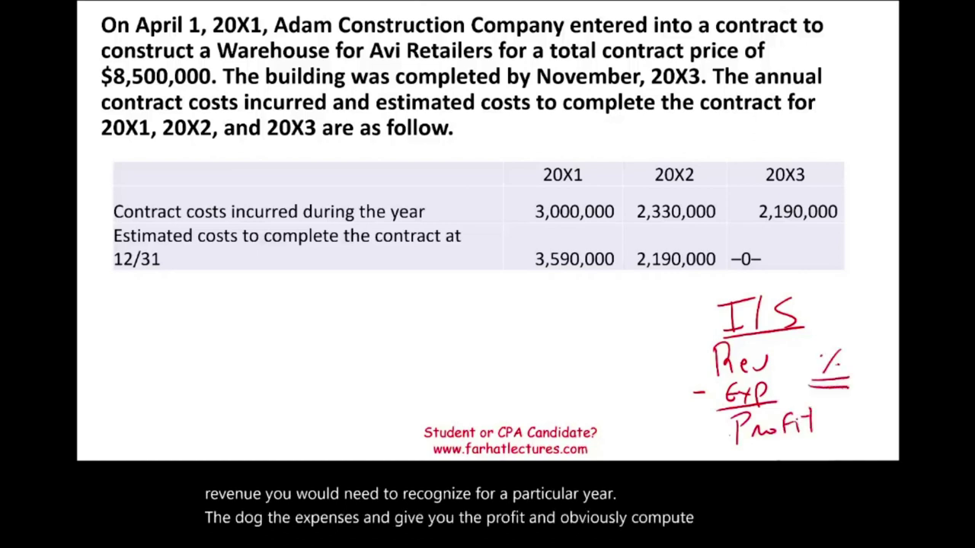
pyautogui.moveTo(546, 332); pyautogui.dragTo(547, 369)
pyautogui.moveTo(568, 336)
pyautogui.mouseDown()
pyautogui.moveTo(558, 368)
pyautogui.moveTo(574, 365)
pyautogui.mouseUp()
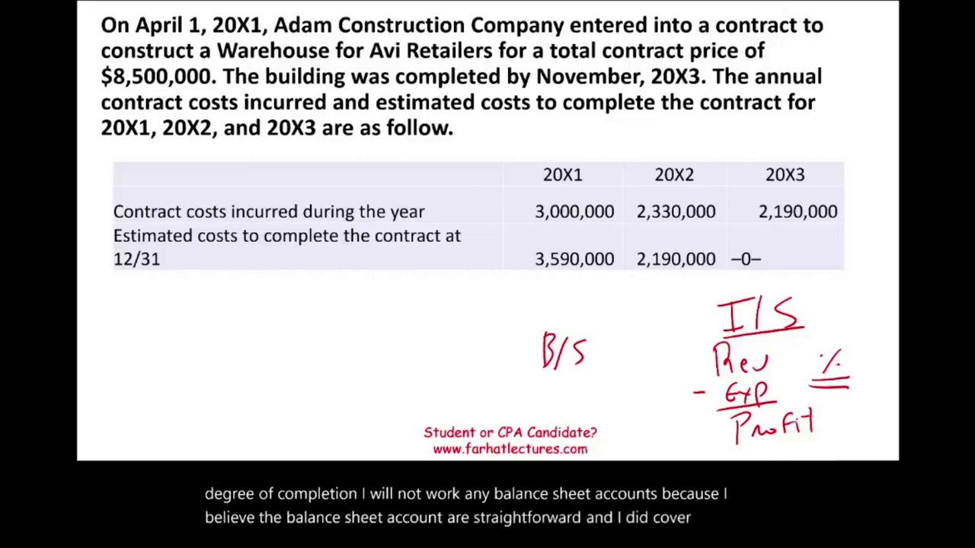
# Step: Erase the I/S and B/S notes and underline 20X1 in red
pyautogui.moveTo(542, 343); pyautogui.dragTo(587, 358)
pyautogui.moveTo(719, 304)
pyautogui.mouseDown()
pyautogui.moveTo(762, 366)
pyautogui.moveTo(836, 348)
pyautogui.moveTo(827, 373)
pyautogui.moveTo(740, 429)
pyautogui.moveTo(744, 441)
pyautogui.mouseUp()
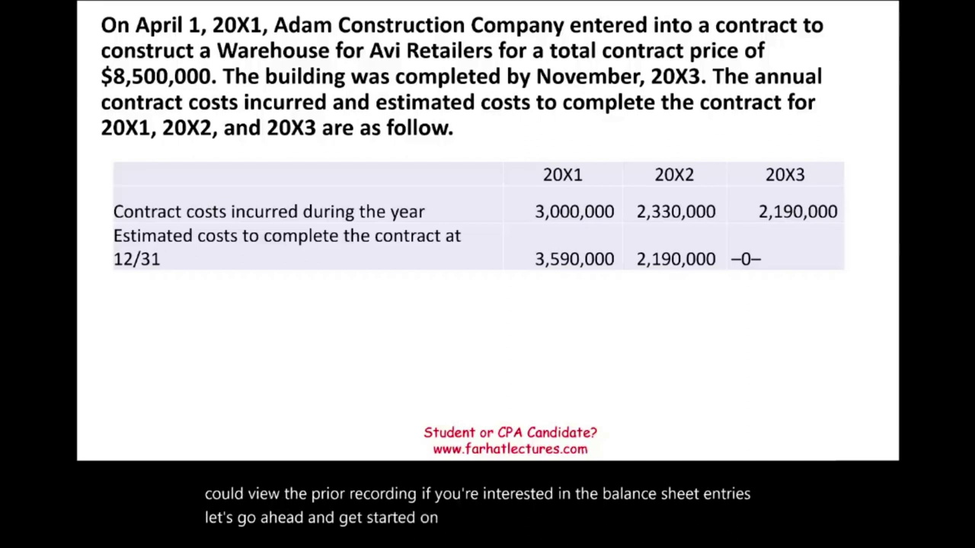
pyautogui.moveTo(208, 36); pyautogui.dragTo(260, 34)
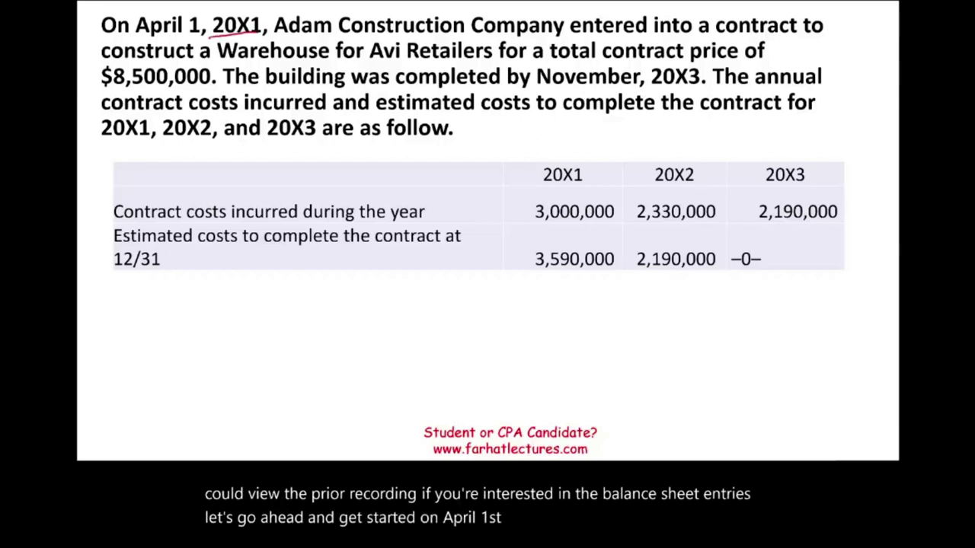
# Step: Underline the contractor's name, circle $8,500,000, and underline 20X3 and the three years
pyautogui.moveTo(358, 60); pyautogui.dragTo(399, 58)
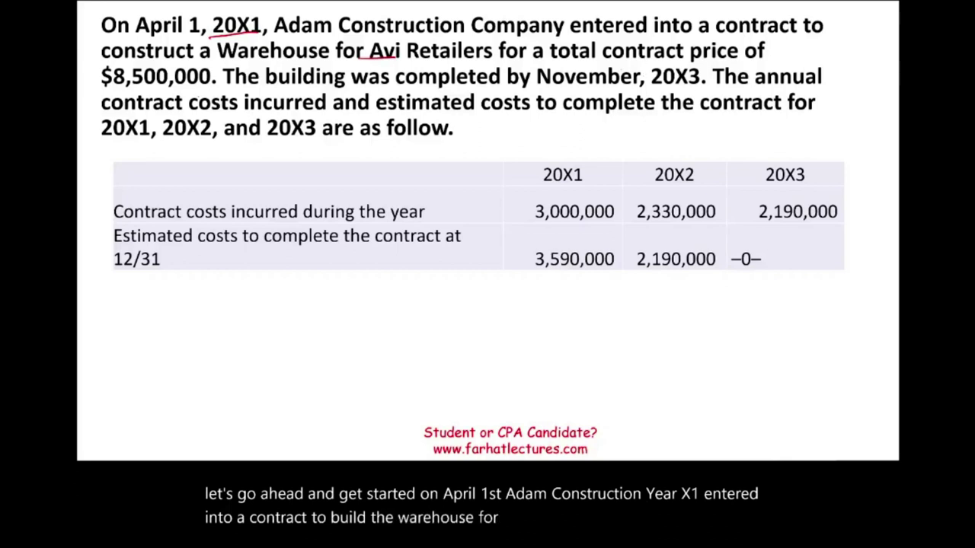
pyautogui.moveTo(103, 63)
pyautogui.mouseDown()
pyautogui.moveTo(114, 93)
pyautogui.moveTo(107, 57)
pyautogui.mouseUp()
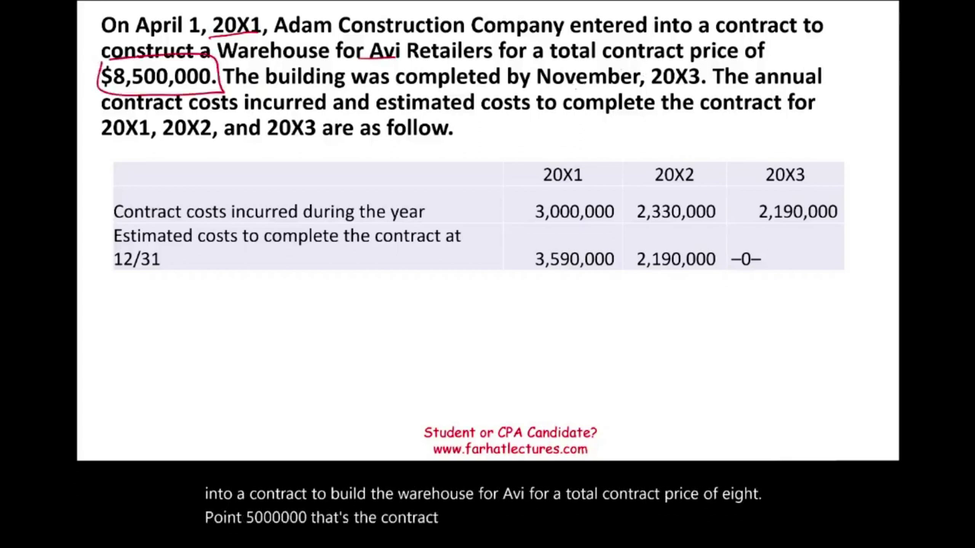
pyautogui.moveTo(644, 86); pyautogui.dragTo(707, 84)
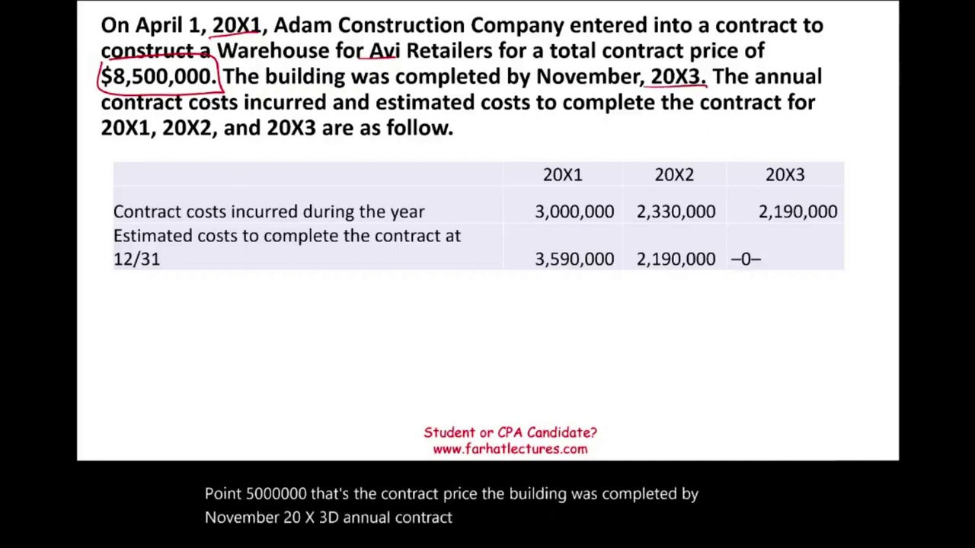
pyautogui.moveTo(110, 138); pyautogui.dragTo(155, 138)
pyautogui.moveTo(177, 138); pyautogui.dragTo(224, 139)
pyautogui.moveTo(263, 140); pyautogui.dragTo(314, 138)
pyautogui.moveTo(572, 159); pyautogui.dragTo(603, 164)
# Step: Circle the year headers, each year's costs, 2,190,000 and 3,590,000, then erase all ink
pyautogui.moveTo(676, 161)
pyautogui.mouseDown()
pyautogui.moveTo(708, 169)
pyautogui.moveTo(683, 163)
pyautogui.mouseUp()
pyautogui.moveTo(784, 156)
pyautogui.mouseDown()
pyautogui.moveTo(769, 183)
pyautogui.moveTo(830, 170)
pyautogui.mouseUp()
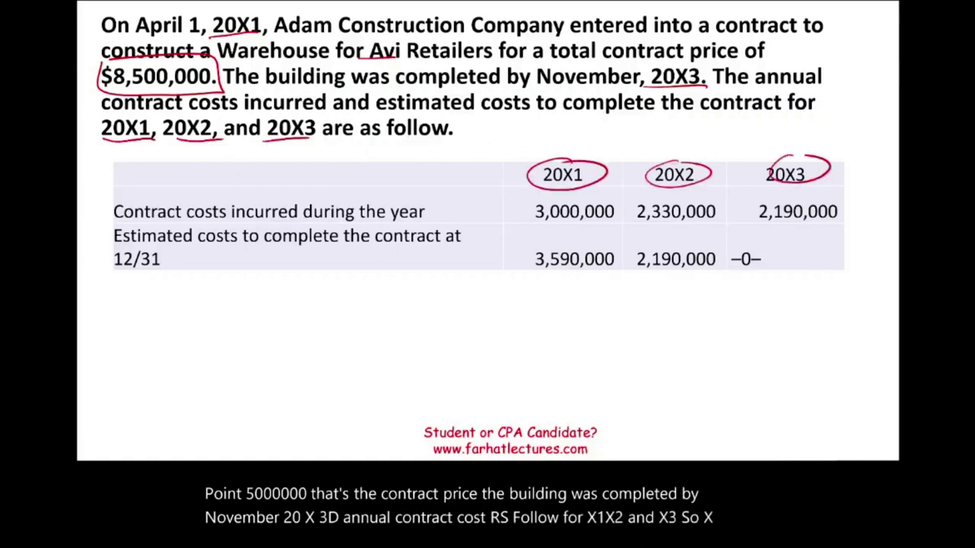
pyautogui.moveTo(79, 216); pyautogui.dragTo(107, 210)
pyautogui.moveTo(586, 196)
pyautogui.mouseDown()
pyautogui.moveTo(549, 226)
pyautogui.moveTo(624, 199)
pyautogui.mouseUp()
pyautogui.moveTo(708, 198)
pyautogui.mouseDown()
pyautogui.moveTo(634, 222)
pyautogui.moveTo(723, 201)
pyautogui.mouseUp()
pyautogui.moveTo(786, 197); pyautogui.dragTo(838, 195)
pyautogui.moveTo(531, 127); pyautogui.dragTo(530, 144)
pyautogui.moveTo(523, 135); pyautogui.dragTo(539, 134)
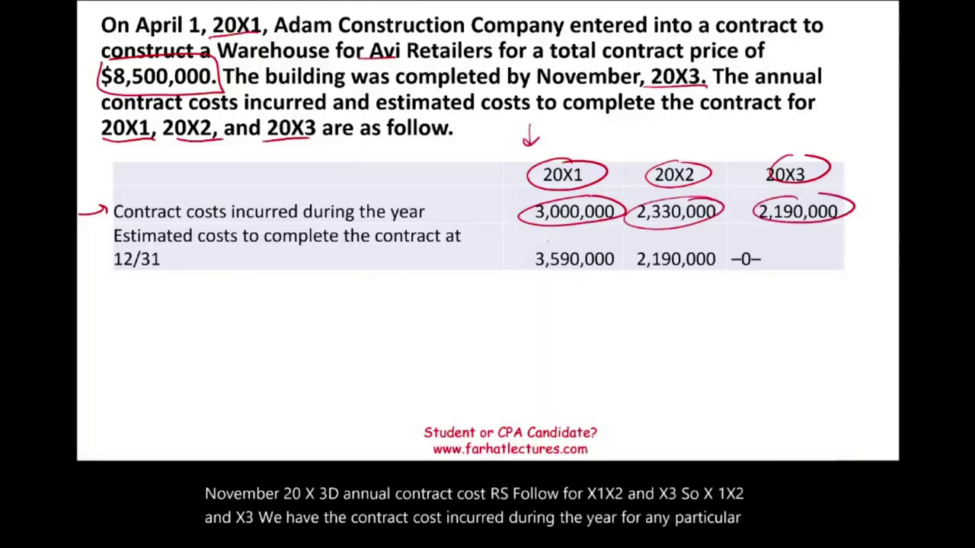
pyautogui.moveTo(529, 247)
pyautogui.mouseDown()
pyautogui.moveTo(617, 243)
pyautogui.moveTo(512, 249)
pyautogui.mouseUp()
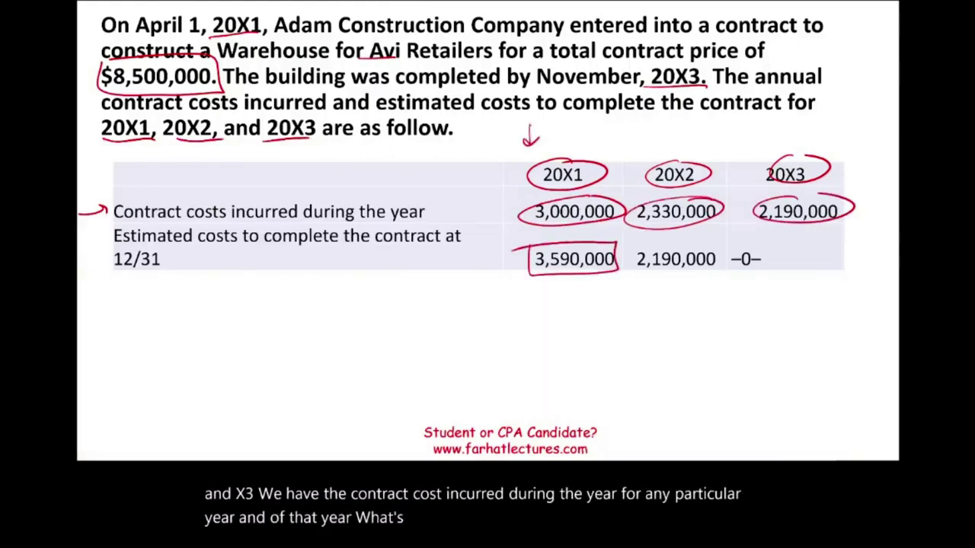
pyautogui.moveTo(841, 210)
pyautogui.mouseDown()
pyautogui.moveTo(591, 296)
pyautogui.moveTo(790, 157)
pyautogui.moveTo(554, 191)
pyautogui.moveTo(663, 90)
pyautogui.moveTo(239, 156)
pyautogui.moveTo(160, 76)
pyautogui.moveTo(202, 136)
pyautogui.mouseUp()
pyautogui.moveTo(403, 50)
pyautogui.mouseDown()
pyautogui.moveTo(204, 67)
pyautogui.moveTo(91, 238)
pyautogui.mouseUp()
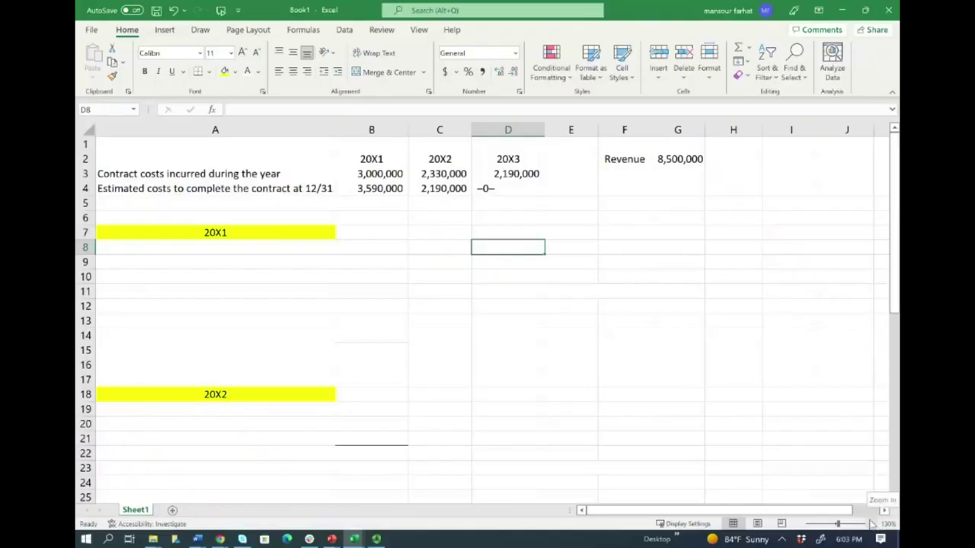
# Step: Point out B3, C3 and the 8,500,000 revenue, then draw a red mark beneath 3,590,000
pyautogui.click(382, 174)
pyautogui.click(444, 175)
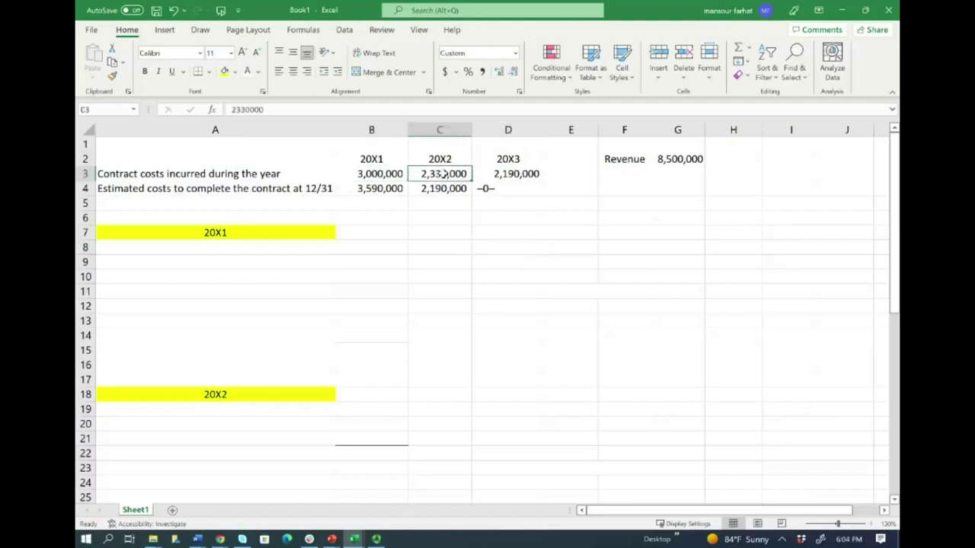
pyautogui.click(680, 159)
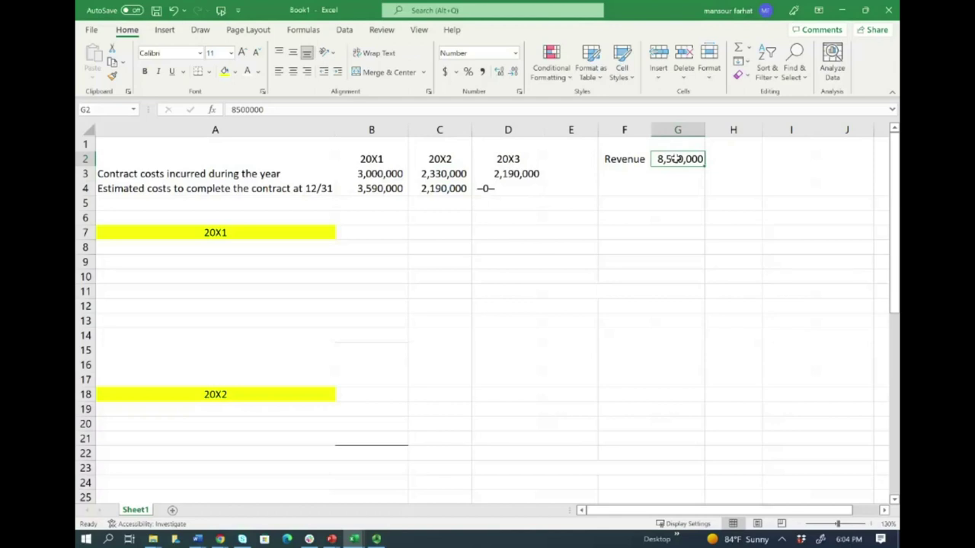
pyautogui.moveTo(366, 212); pyautogui.dragTo(385, 200)
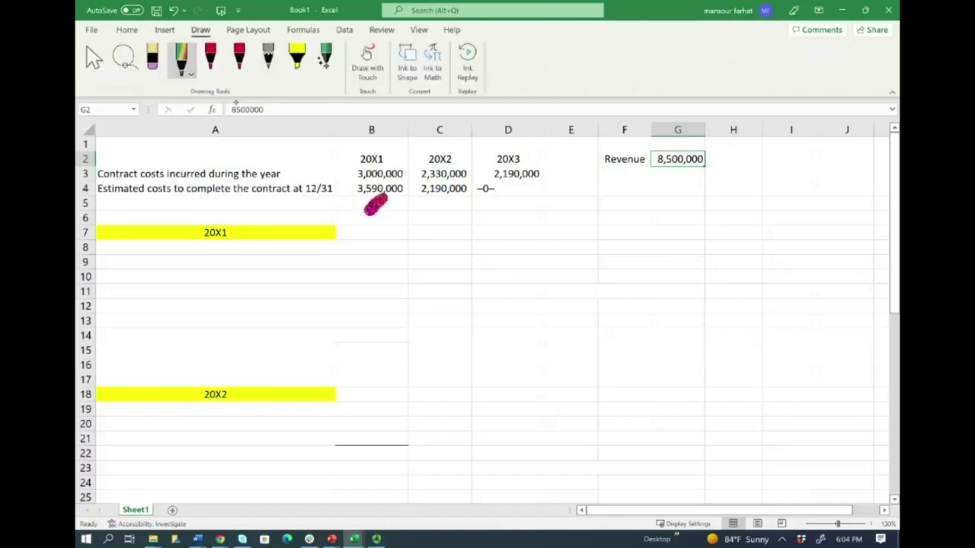
pyautogui.click(238, 57)
pyautogui.click(239, 61)
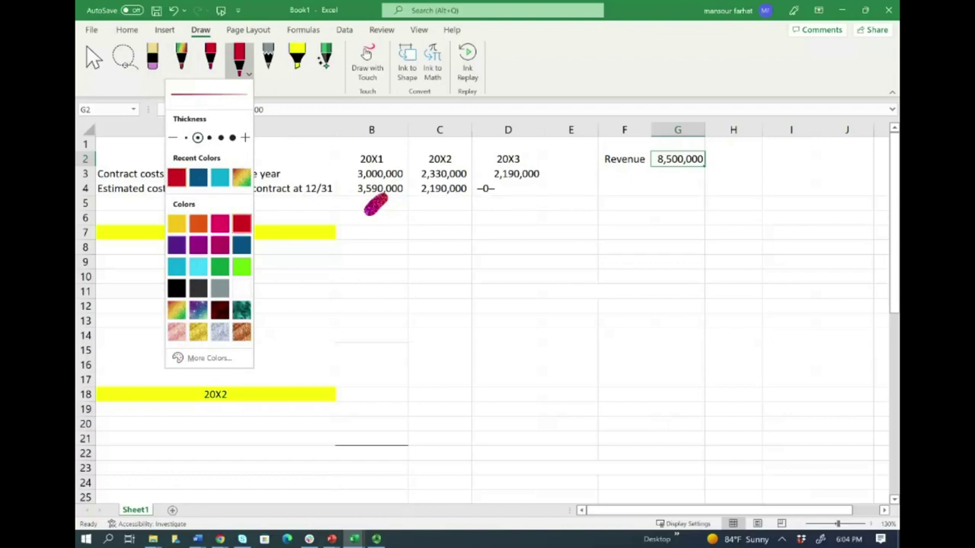
pyautogui.click(366, 206)
pyautogui.moveTo(383, 199); pyautogui.dragTo(369, 214)
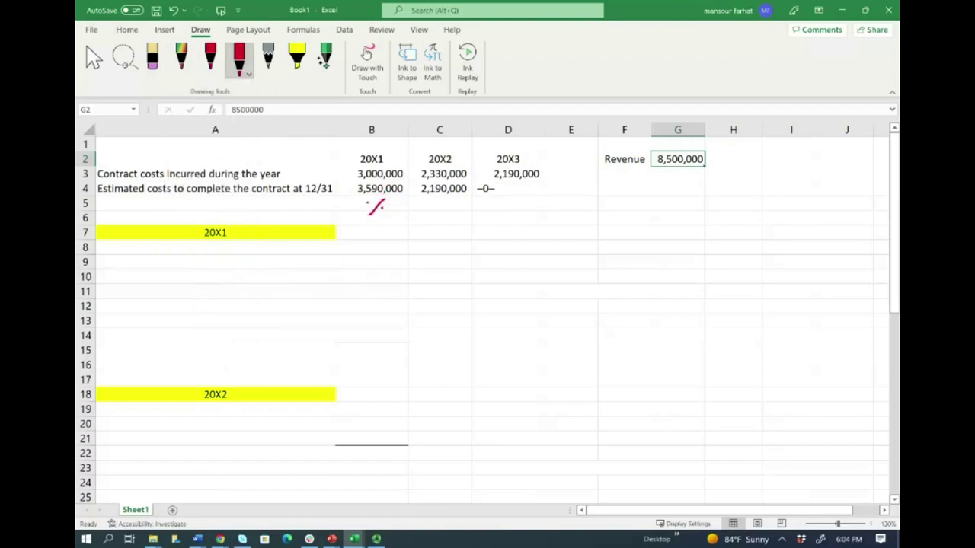
# Step: Select the hidden calculation block A9:B12 and bring up its context menu
pyautogui.click(144, 266)
pyautogui.moveTo(144, 267)
pyautogui.mouseDown()
pyautogui.moveTo(363, 290)
pyautogui.moveTo(397, 306)
pyautogui.mouseUp()
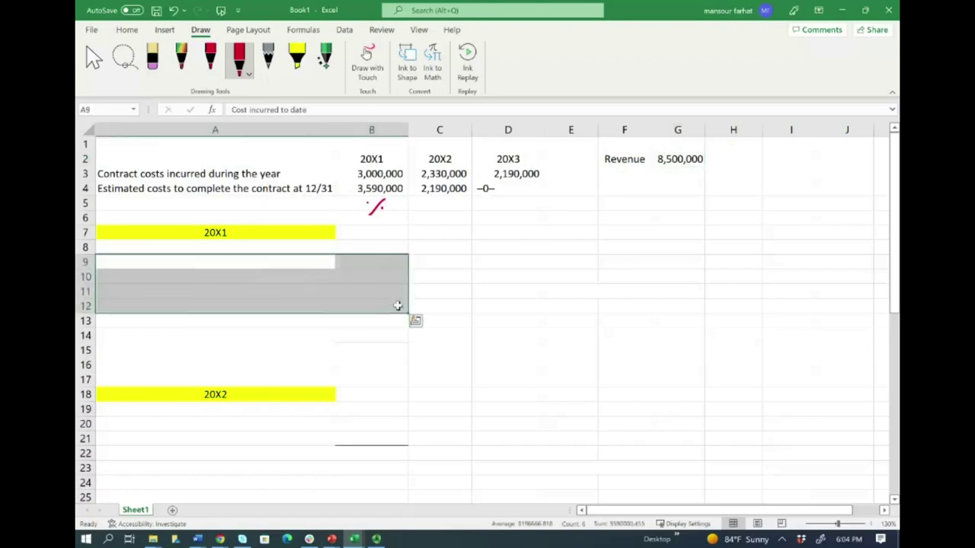
pyautogui.rightClick(385, 298)
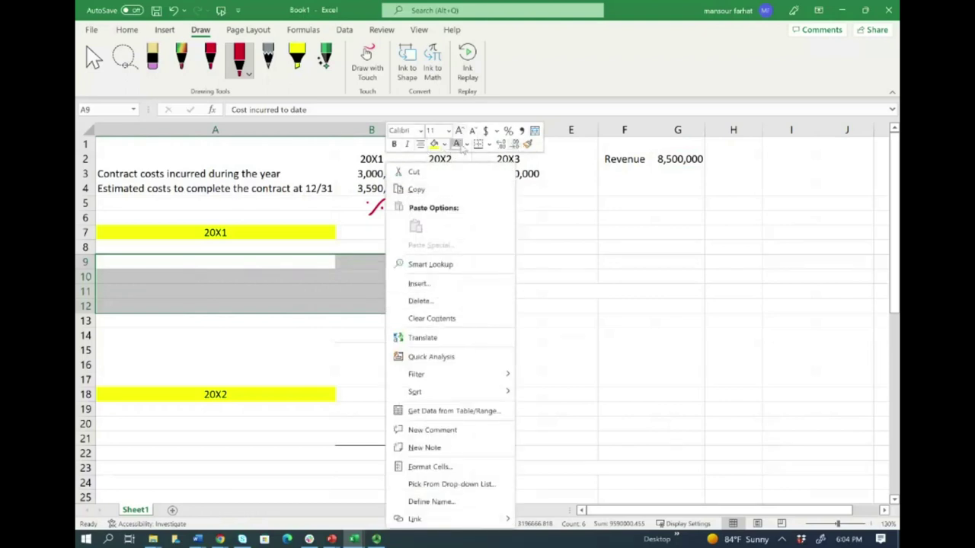
# Step: Give A9:B12 a visible font color and circle the 3,590,000 estimated cost
pyautogui.click(465, 144)
pyautogui.click(466, 163)
pyautogui.click(456, 294)
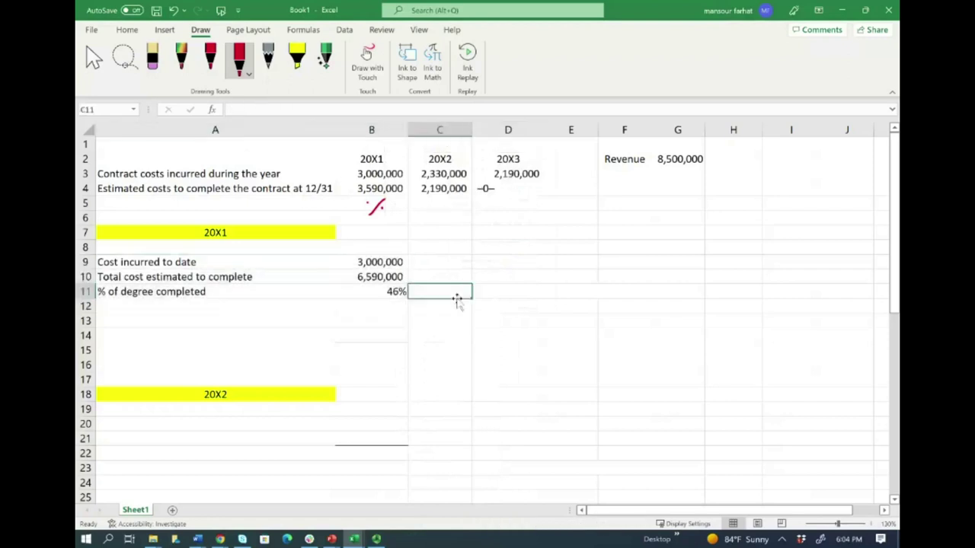
pyautogui.moveTo(370, 253)
pyautogui.mouseDown()
pyautogui.moveTo(357, 270)
pyautogui.moveTo(377, 252)
pyautogui.mouseUp()
pyautogui.moveTo(378, 180); pyautogui.dragTo(412, 163)
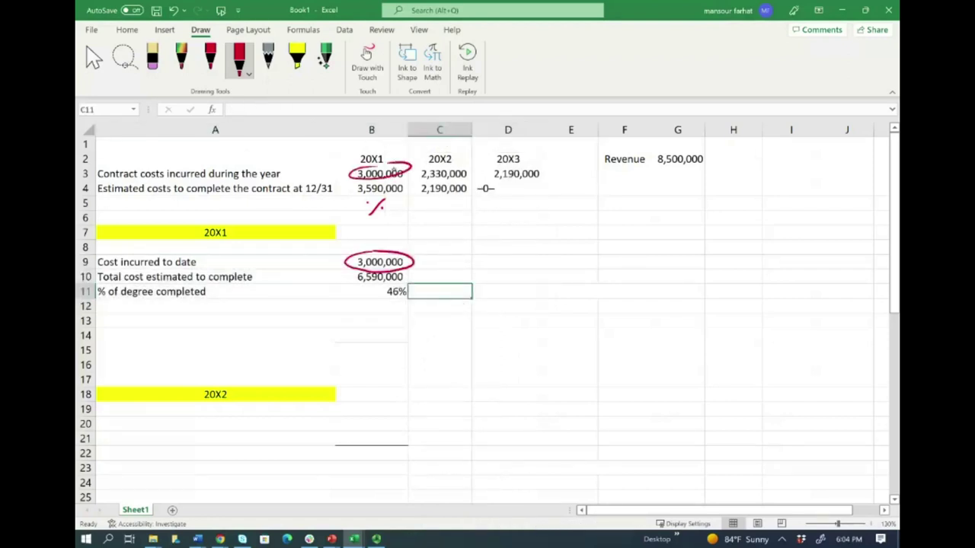
pyautogui.hotkey('ctrl', 'z')
pyautogui.hotkey('ctrl', 'z')
pyautogui.hotkey('ctrl', 'z')
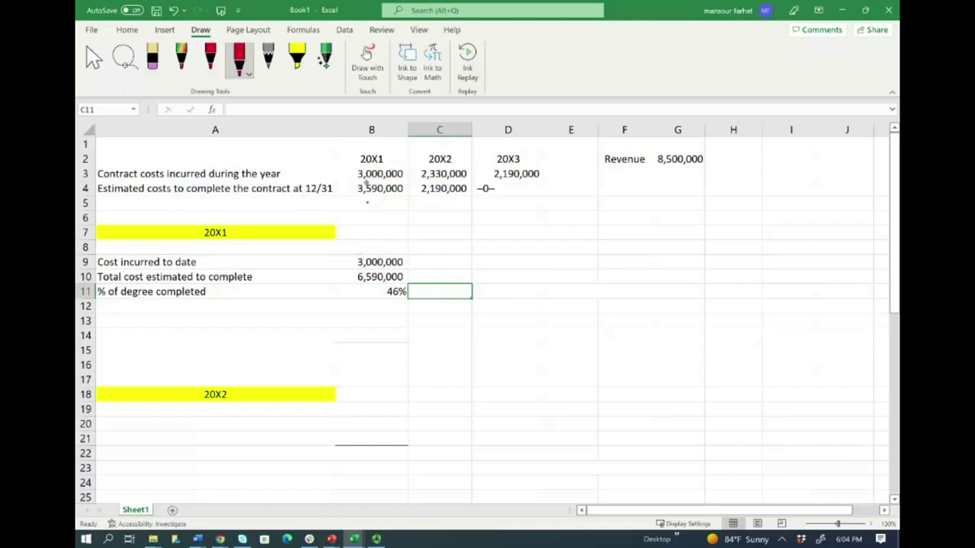
pyautogui.moveTo(357, 197)
pyautogui.mouseDown()
pyautogui.moveTo(408, 184)
pyautogui.moveTo(357, 181)
pyautogui.mouseUp()
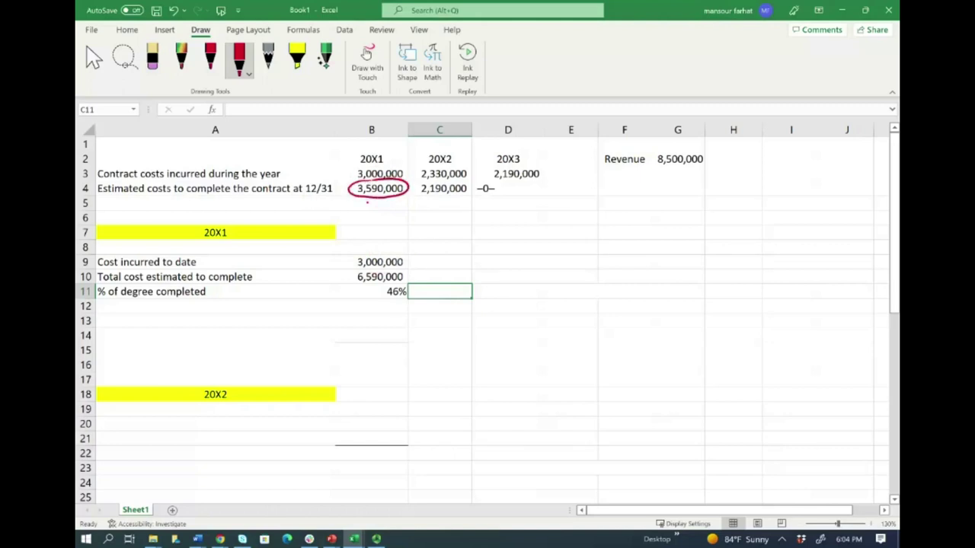
# Step: Inspect the 6,590,000 formula in B10 and 46% in B11, then select A13:B15
pyautogui.doubleClick(396, 281)
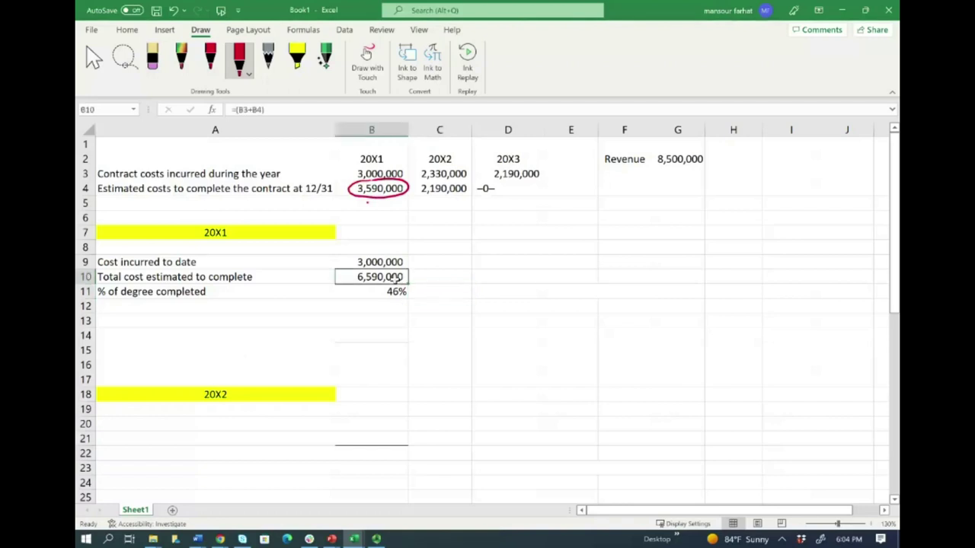
pyautogui.press('Escape')
pyautogui.moveTo(430, 229)
pyautogui.mouseDown()
pyautogui.moveTo(409, 246)
pyautogui.moveTo(416, 277)
pyautogui.mouseUp()
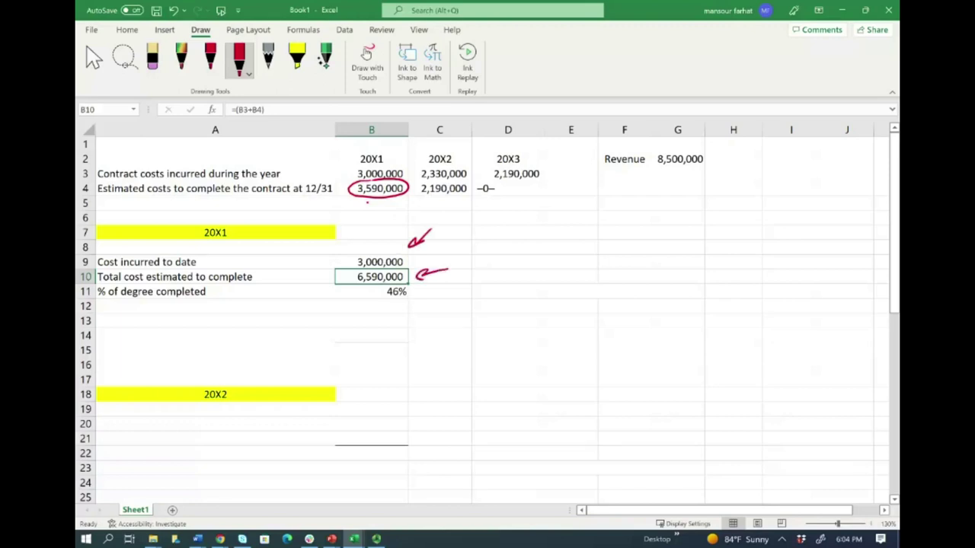
pyautogui.doubleClick(397, 292)
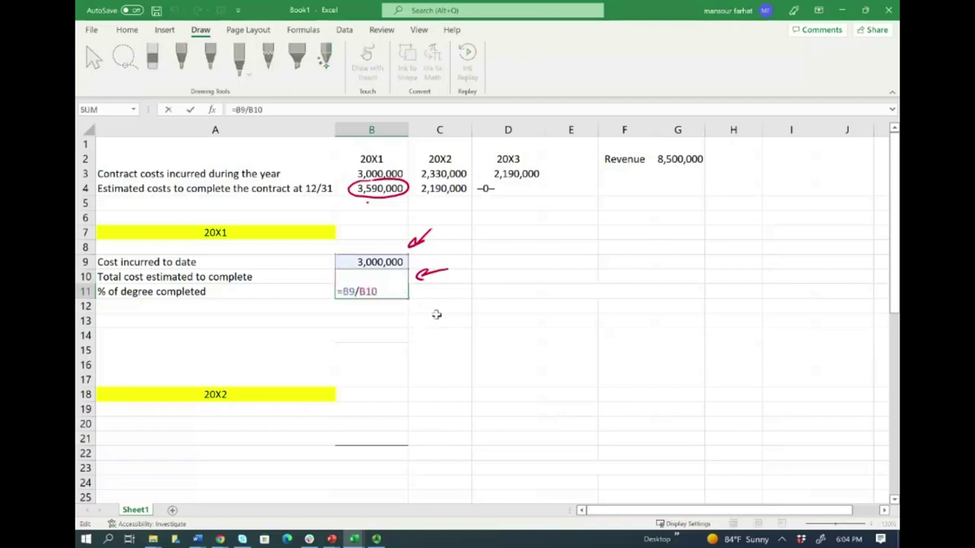
pyautogui.press('Escape')
pyautogui.click(440, 318)
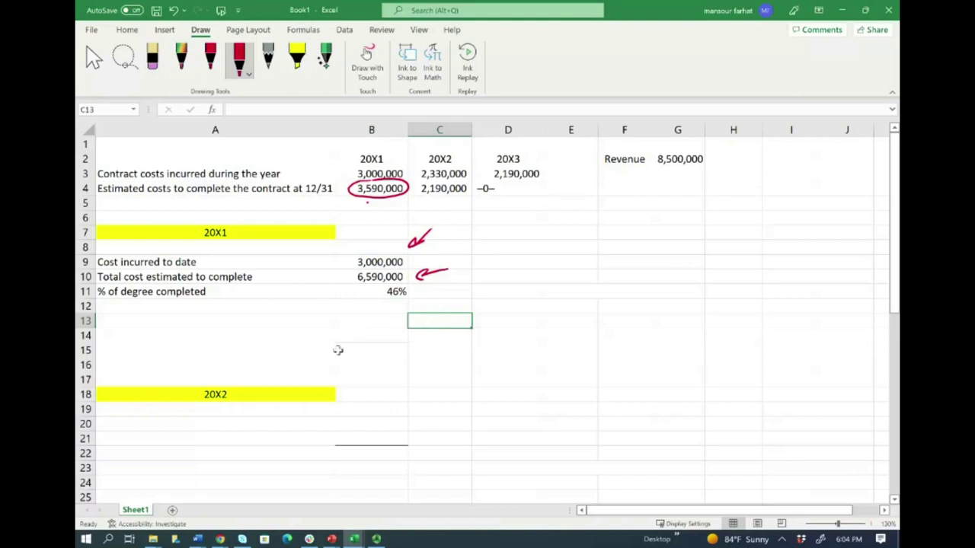
pyautogui.moveTo(137, 322); pyautogui.dragTo(367, 347)
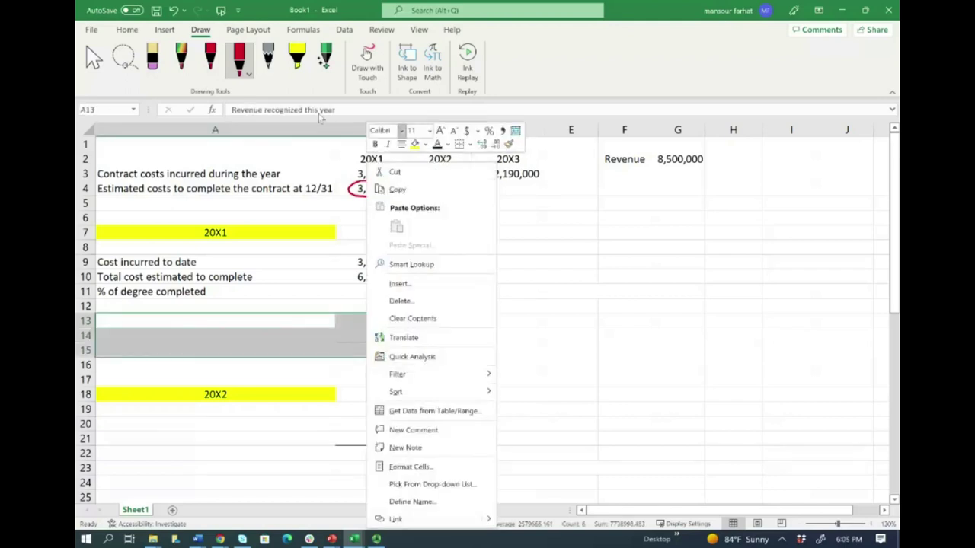
# Step: Make the revenue and profit labels visible and enter =B11*G2 in B13
pyautogui.press('Escape')
pyautogui.click(126, 29)
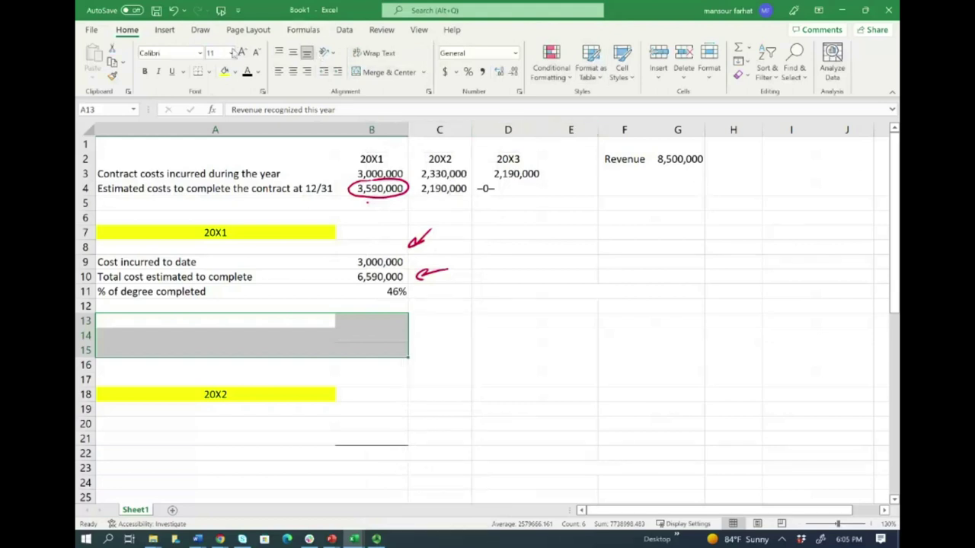
pyautogui.click(247, 72)
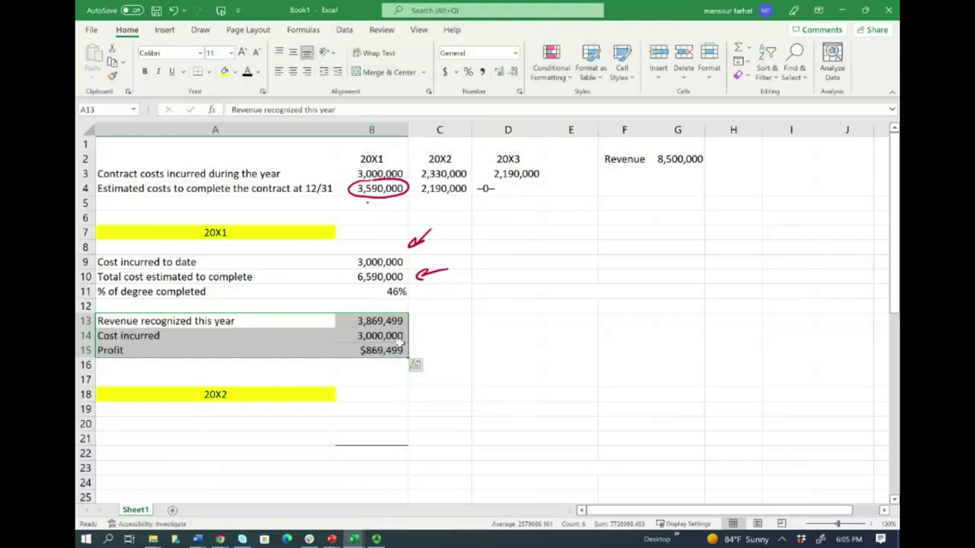
pyautogui.click(371, 321)
pyautogui.write('=B11*G2')
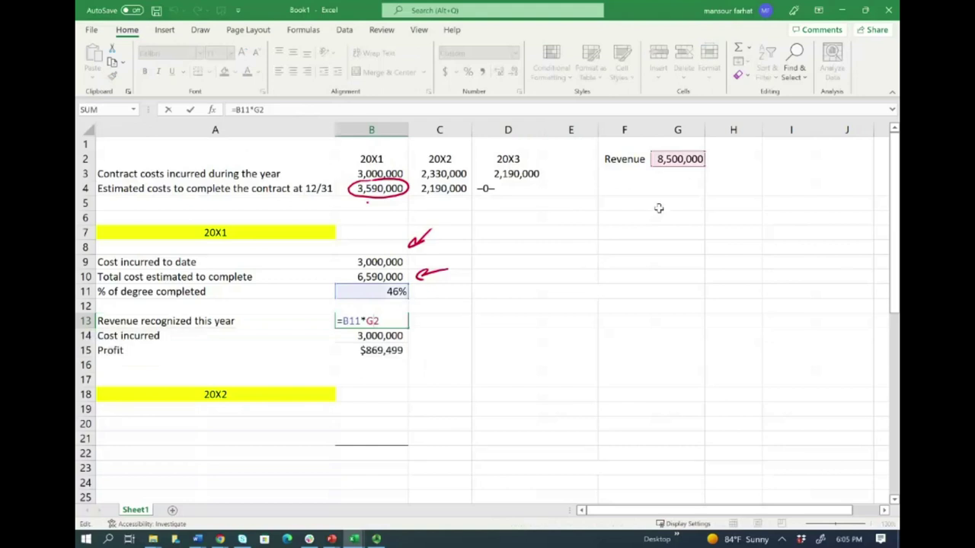
pyautogui.hotkey('ctrl', 'Return')
# Step: Ink-mark 8,500,000, 46%, the revenue and cost figures, and circle the 869,499 profit
pyautogui.moveTo(689, 144)
pyautogui.mouseDown()
pyautogui.moveTo(661, 176)
pyautogui.moveTo(723, 140)
pyautogui.mouseUp()
pyautogui.moveTo(361, 291); pyautogui.dragTo(368, 294)
pyautogui.moveTo(294, 325); pyautogui.dragTo(314, 321)
pyautogui.moveTo(308, 317)
pyautogui.mouseDown()
pyautogui.moveTo(325, 334)
pyautogui.moveTo(319, 339)
pyautogui.mouseUp()
pyautogui.moveTo(378, 340)
pyautogui.mouseDown()
pyautogui.moveTo(396, 364)
pyautogui.moveTo(373, 340)
pyautogui.mouseUp()
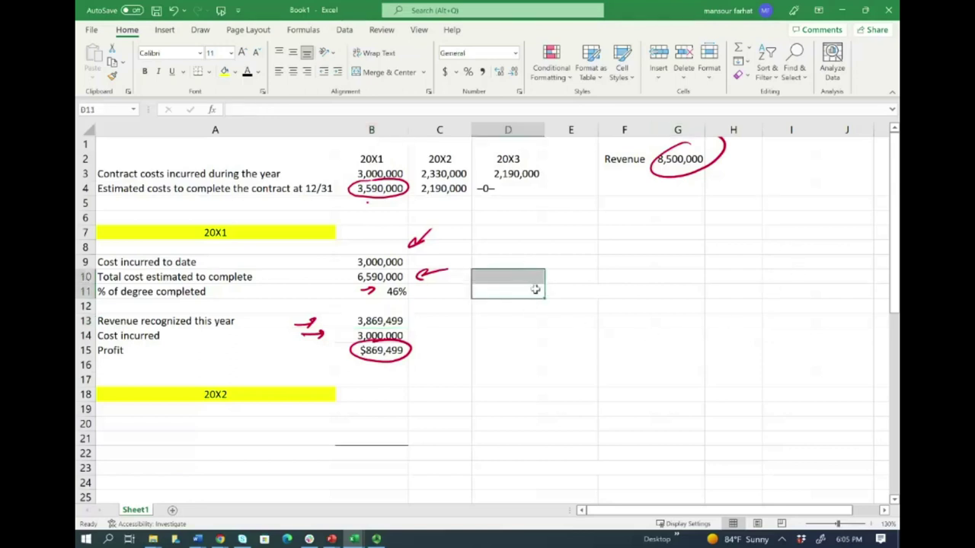
pyautogui.moveTo(502, 305); pyautogui.dragTo(716, 364)
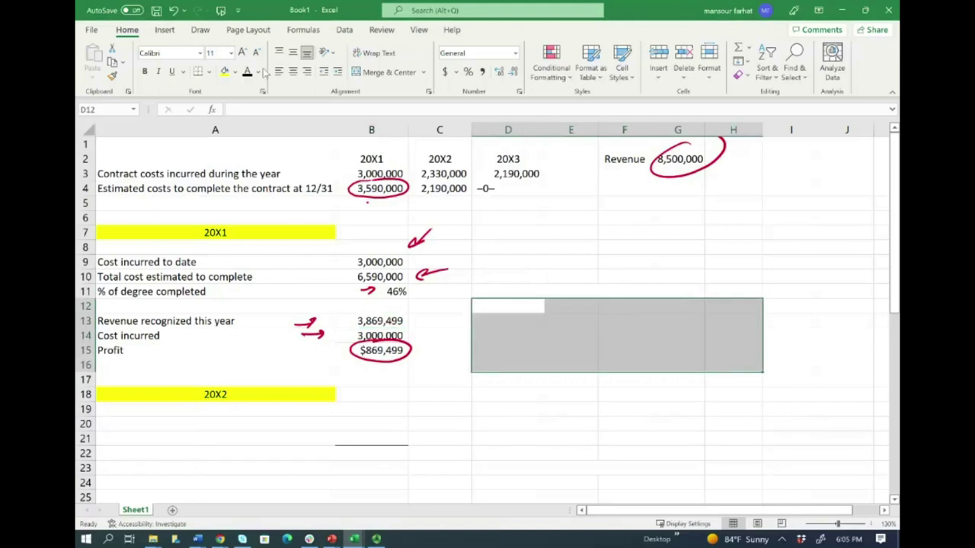
# Step: Paste the journal entry into D8:H13 and draw arrows linking its amounts to the 20X1 figures
pyautogui.moveTo(508, 250); pyautogui.dragTo(757, 326)
pyautogui.write('Construction Expense\t\t\t\t3,000,000 Construction in Progress\t\t\t\t869,499 \tContract Revenue')
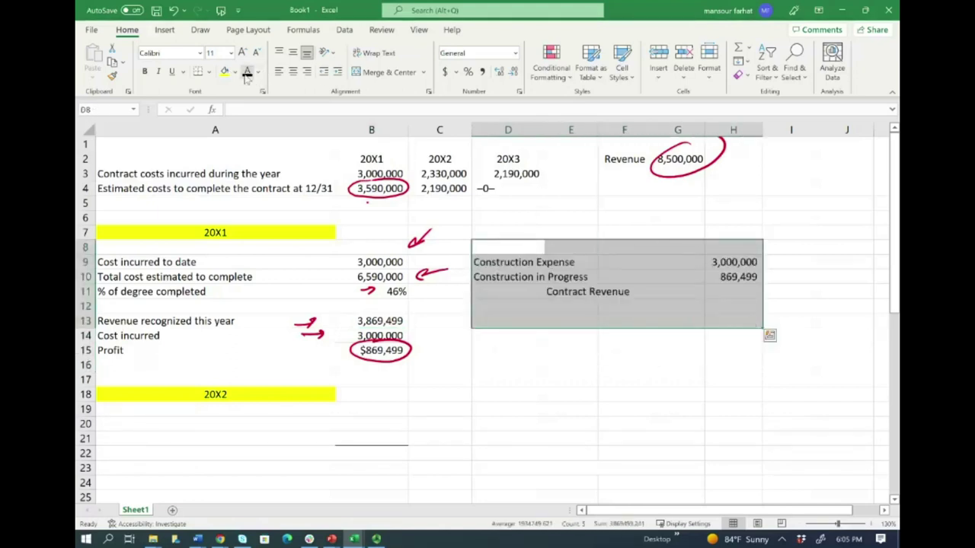
pyautogui.click(512, 318)
pyautogui.click(739, 295)
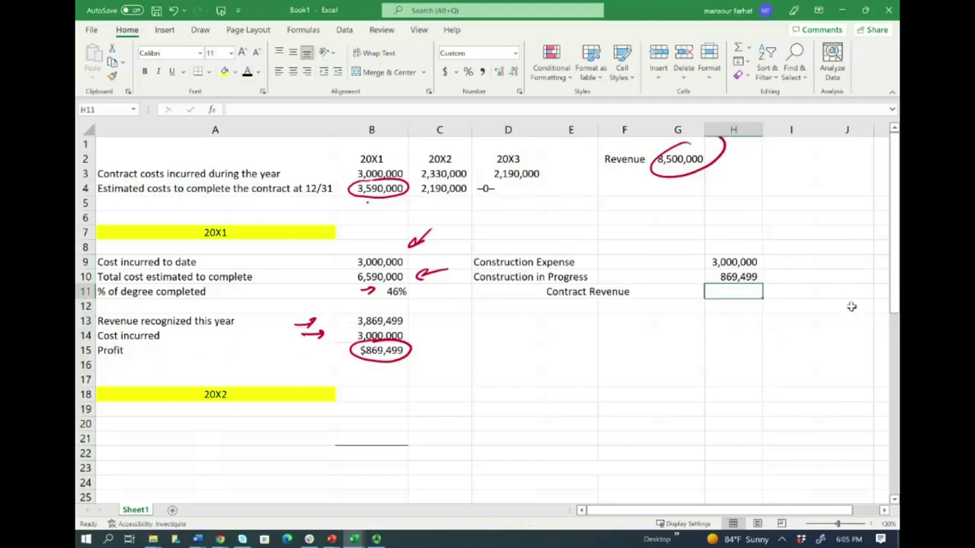
pyautogui.click(796, 294)
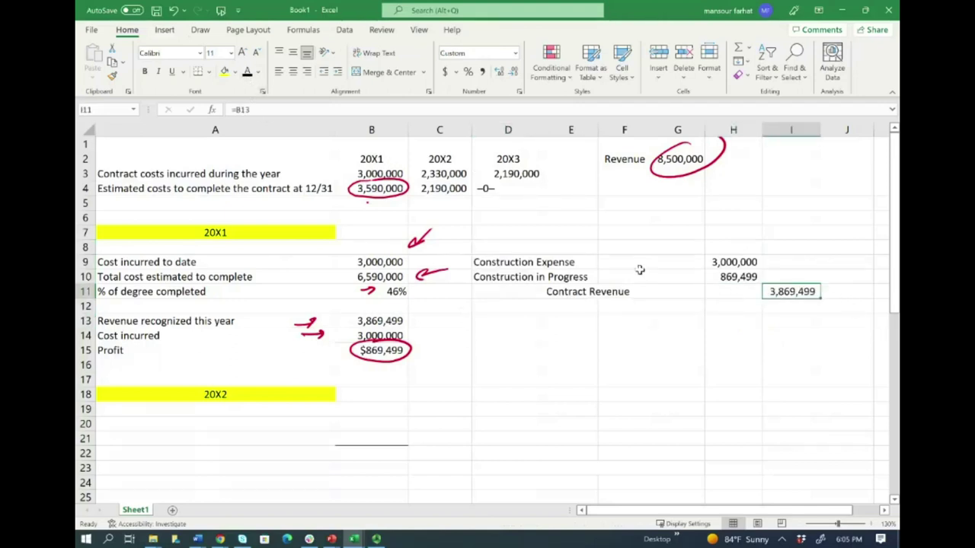
pyautogui.moveTo(778, 303)
pyautogui.mouseDown()
pyautogui.moveTo(721, 329)
pyautogui.moveTo(417, 318)
pyautogui.moveTo(423, 326)
pyautogui.mouseUp()
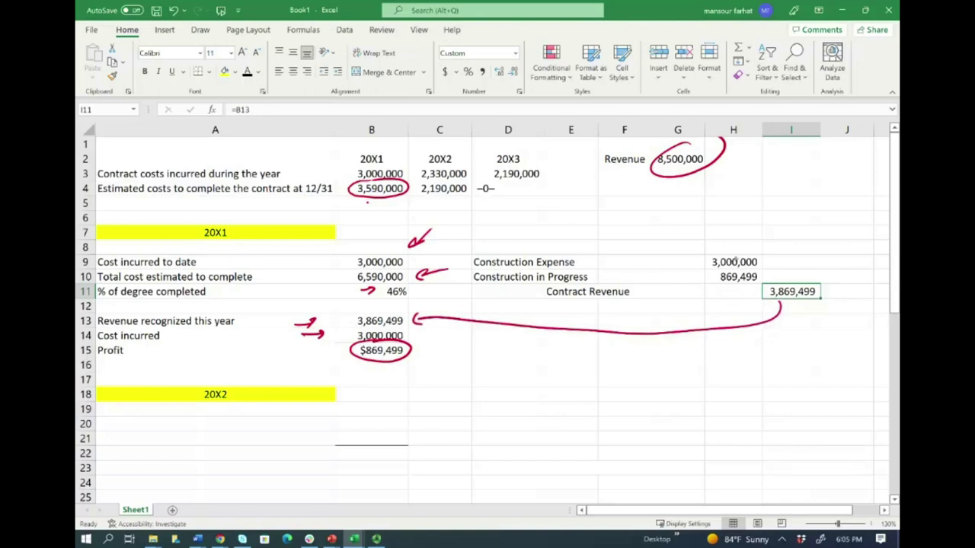
pyautogui.moveTo(710, 262)
pyautogui.mouseDown()
pyautogui.moveTo(651, 239)
pyautogui.moveTo(463, 262)
pyautogui.moveTo(405, 335)
pyautogui.moveTo(412, 341)
pyautogui.mouseUp()
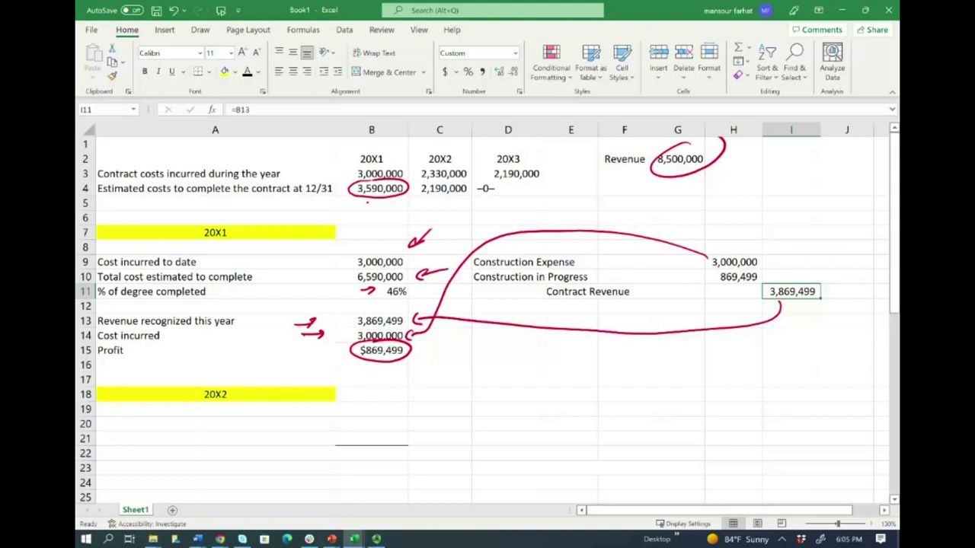
# Step: Handwrite 'profit', 'Inventory' and '+cost' notes below the journal entry
pyautogui.moveTo(512, 280)
pyautogui.mouseDown()
pyautogui.moveTo(510, 355)
pyautogui.moveTo(512, 345)
pyautogui.moveTo(525, 355)
pyautogui.mouseUp()
pyautogui.moveTo(533, 344)
pyautogui.mouseDown()
pyautogui.moveTo(534, 356)
pyautogui.moveTo(583, 348)
pyautogui.mouseUp()
pyautogui.moveTo(588, 357); pyautogui.dragTo(613, 338)
pyautogui.moveTo(625, 358); pyautogui.dragTo(650, 335)
pyautogui.moveTo(643, 344); pyautogui.dragTo(666, 330)
pyautogui.moveTo(673, 342); pyautogui.dragTo(675, 334)
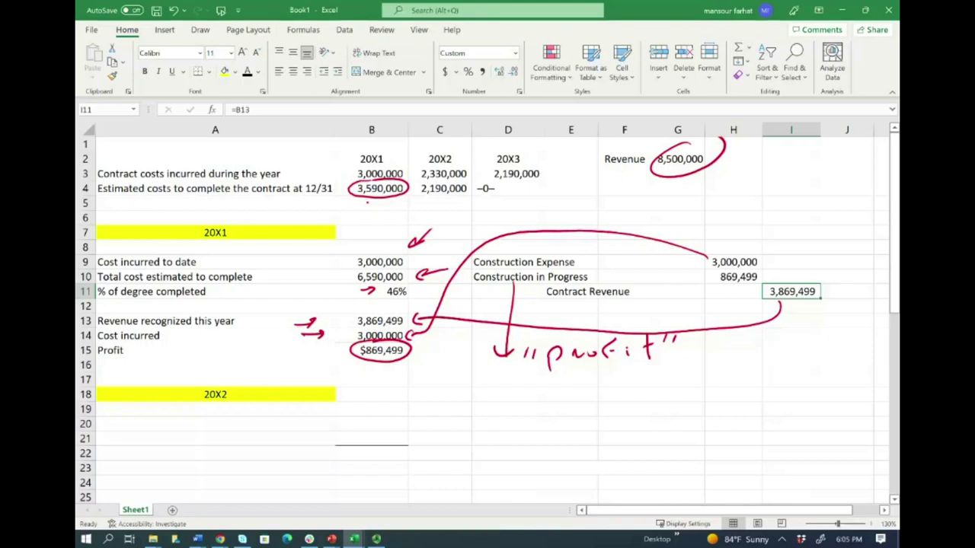
pyautogui.moveTo(572, 375)
pyautogui.mouseDown()
pyautogui.moveTo(580, 388)
pyautogui.moveTo(716, 358)
pyautogui.moveTo(704, 385)
pyautogui.mouseUp()
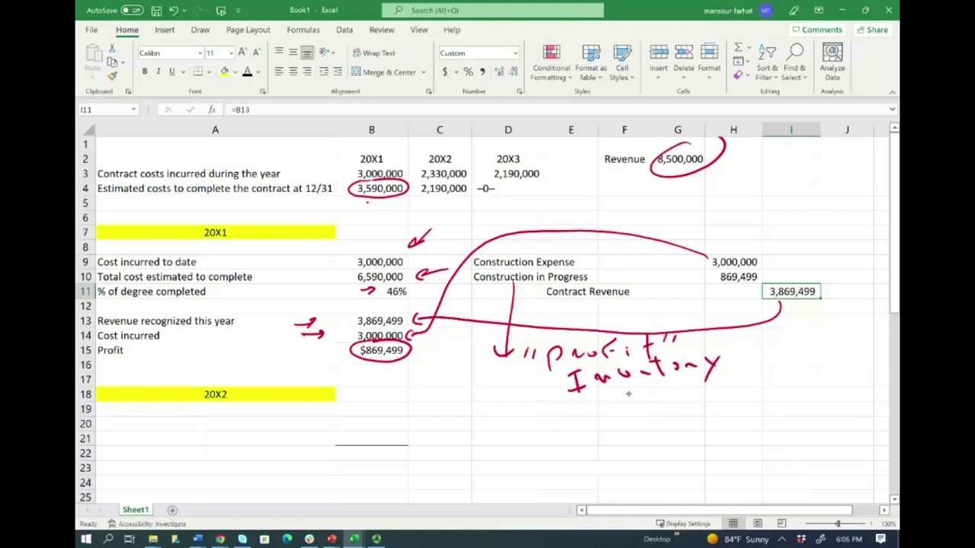
pyautogui.moveTo(660, 389)
pyautogui.mouseDown()
pyautogui.moveTo(711, 393)
pyautogui.moveTo(749, 373)
pyautogui.mouseUp()
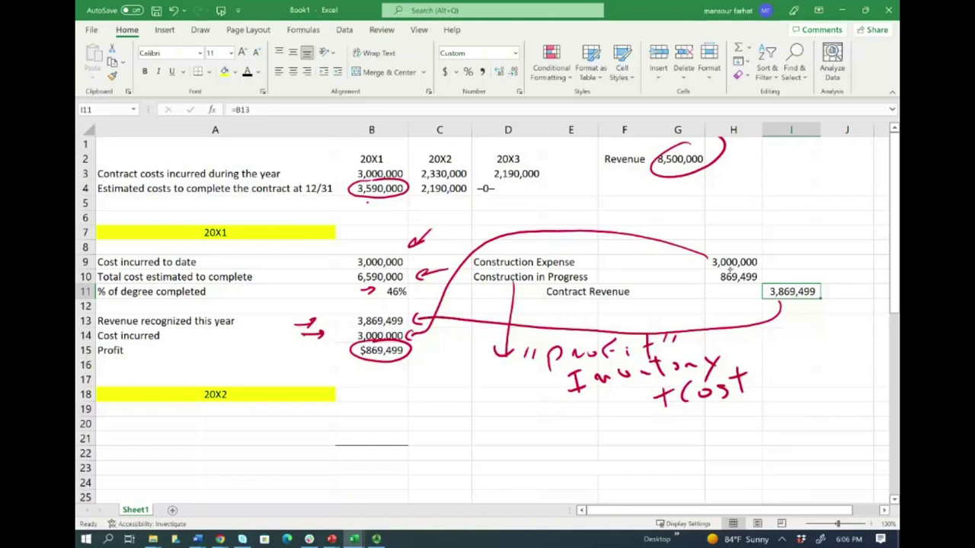
# Step: Circle 869,499, tick the revenue and expense amounts, then start undoing the ink
pyautogui.moveTo(744, 266)
pyautogui.mouseDown()
pyautogui.moveTo(758, 275)
pyautogui.moveTo(716, 303)
pyautogui.mouseUp()
pyautogui.moveTo(673, 305)
pyautogui.mouseDown()
pyautogui.moveTo(674, 323)
pyautogui.moveTo(698, 326)
pyautogui.mouseUp()
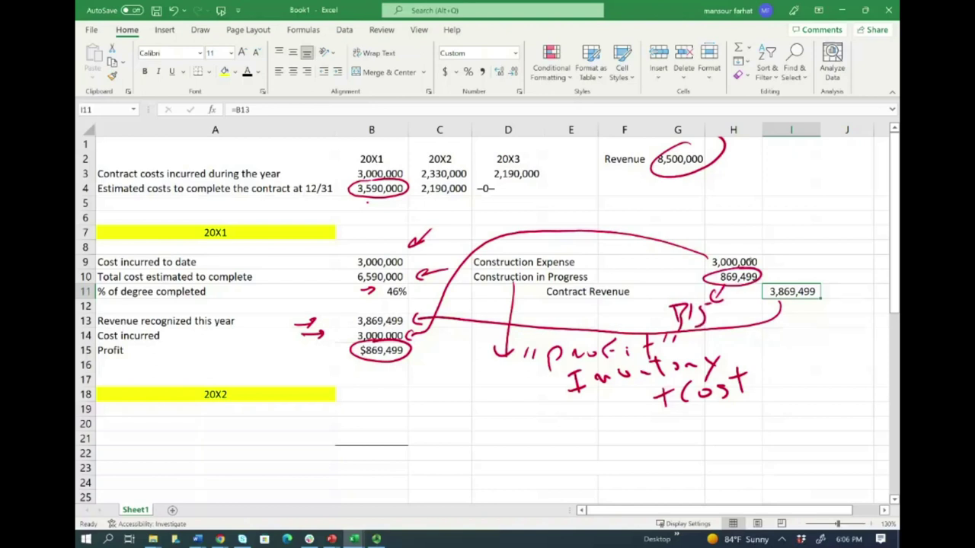
pyautogui.moveTo(800, 271); pyautogui.dragTo(834, 260)
pyautogui.moveTo(730, 245); pyautogui.dragTo(763, 233)
pyautogui.moveTo(221, 218); pyautogui.dragTo(233, 221)
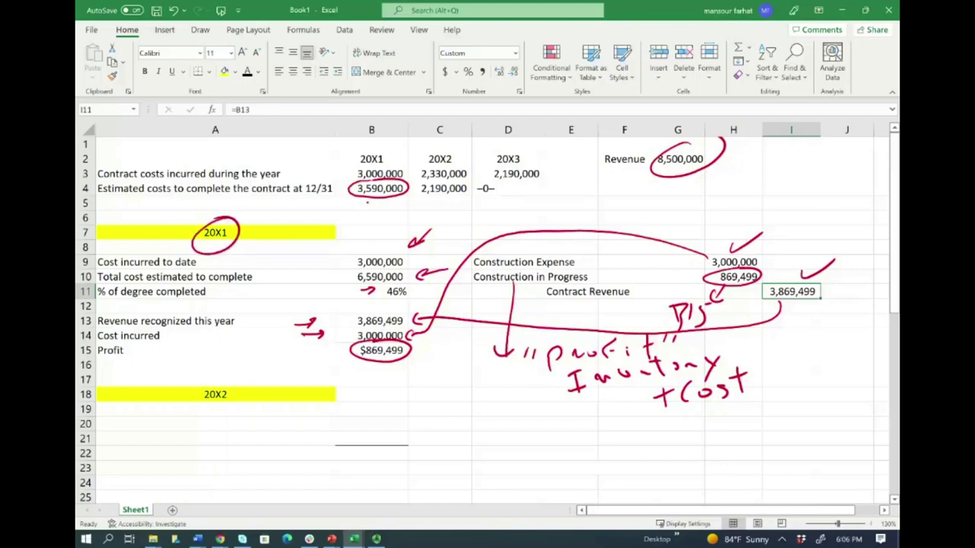
pyautogui.hotkey('ctrl', 'z')
pyautogui.hotkey('ctrl', 'z')
pyautogui.hotkey('ctrl', 'z')
pyautogui.hotkey('ctrl', 'z')
pyautogui.hotkey('ctrl', 'z')
pyautogui.hotkey('ctrl', 'z')
pyautogui.hotkey('ctrl', 'z')
pyautogui.hotkey('ctrl', 'z')
pyautogui.hotkey('ctrl', 'z')
pyautogui.hotkey('ctrl', 'z')
pyautogui.hotkey('ctrl', 'z')
pyautogui.hotkey('ctrl', 'z')
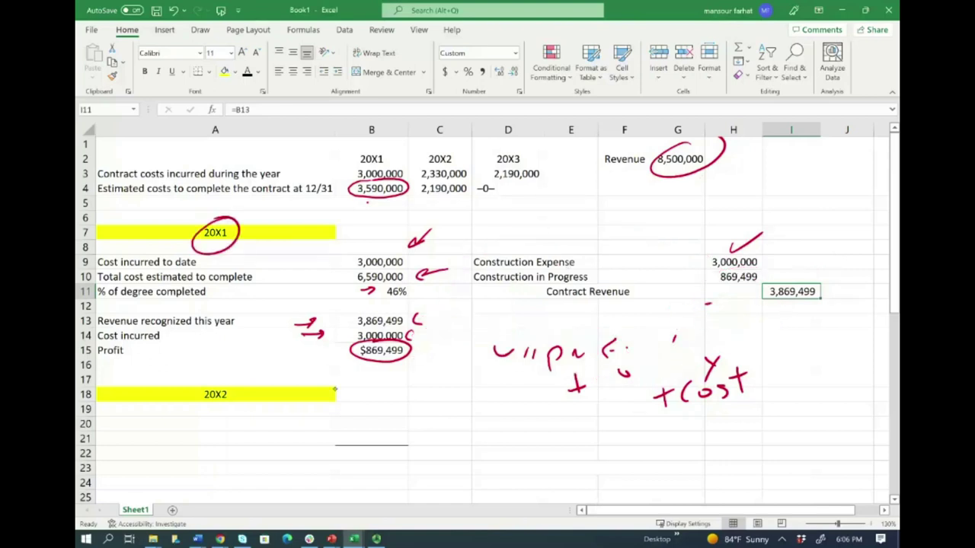
# Step: Undo the remaining 20X1 ink and circle the 20X2 figures 2,330,000 and 2,190,000
pyautogui.hotkey('ctrl', 'z')
pyautogui.hotkey('ctrl', 'z')
pyautogui.hotkey('ctrl', 'z')
pyautogui.hotkey('ctrl', 'z')
pyautogui.hotkey('ctrl', 'z')
pyautogui.hotkey('ctrl', 'z')
pyautogui.hotkey('ctrl', 'z')
pyautogui.hotkey('ctrl', 'z')
pyautogui.hotkey('ctrl', 'z')
pyautogui.hotkey('ctrl', 'z')
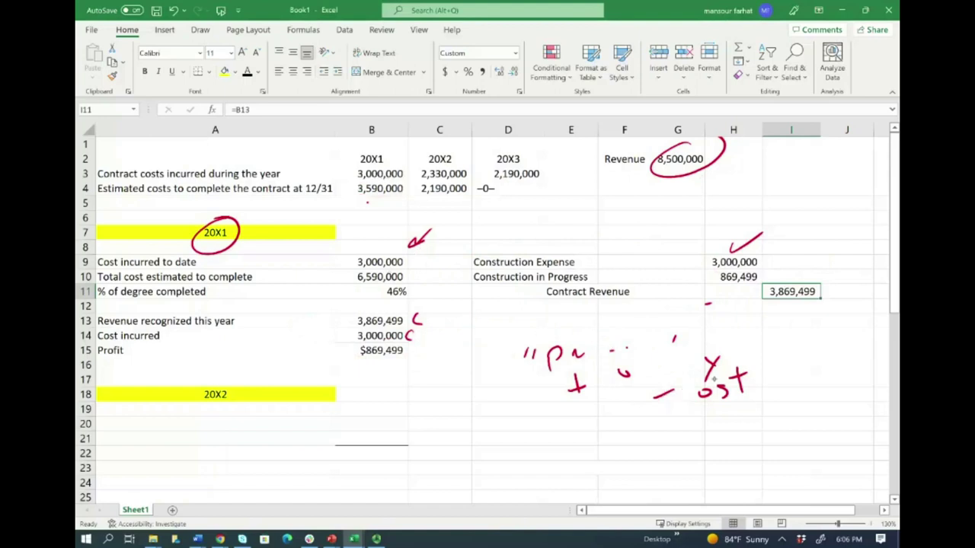
pyautogui.hotkey('ctrl', 'z')
pyautogui.hotkey('ctrl', 'z')
pyautogui.hotkey('ctrl', 'z')
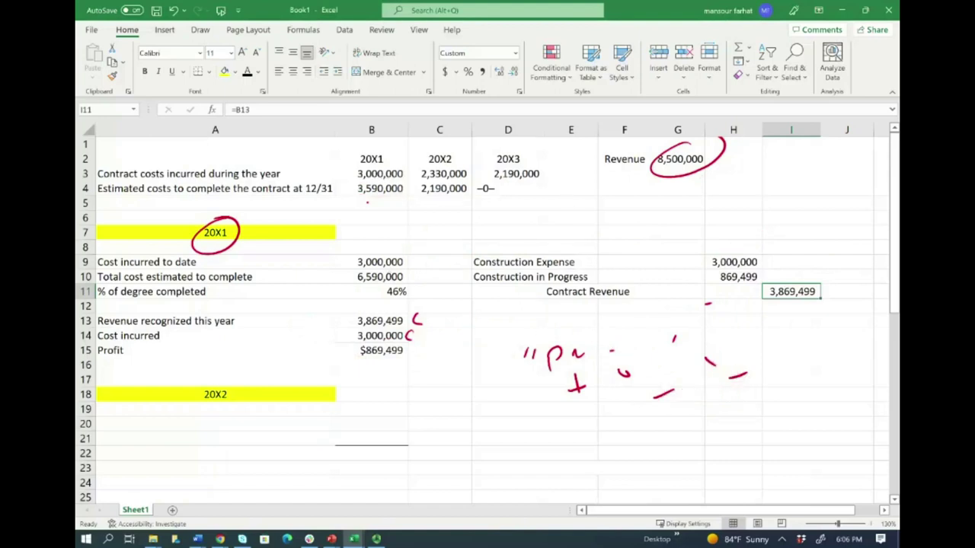
pyautogui.moveTo(433, 164)
pyautogui.mouseDown()
pyautogui.moveTo(419, 178)
pyautogui.moveTo(474, 170)
pyautogui.moveTo(428, 163)
pyautogui.mouseUp()
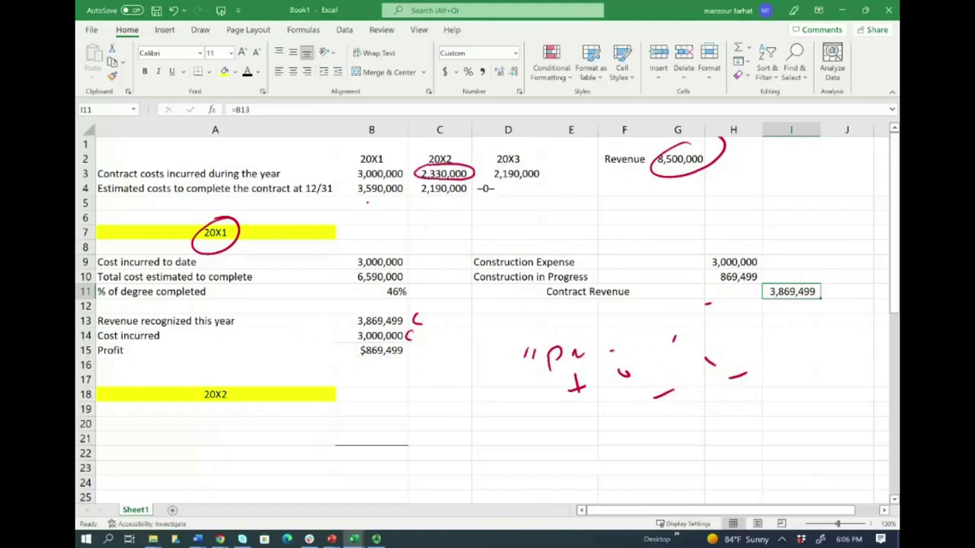
pyautogui.moveTo(439, 200); pyautogui.dragTo(440, 219)
pyautogui.moveTo(428, 181)
pyautogui.mouseDown()
pyautogui.moveTo(440, 197)
pyautogui.moveTo(426, 181)
pyautogui.mouseUp()
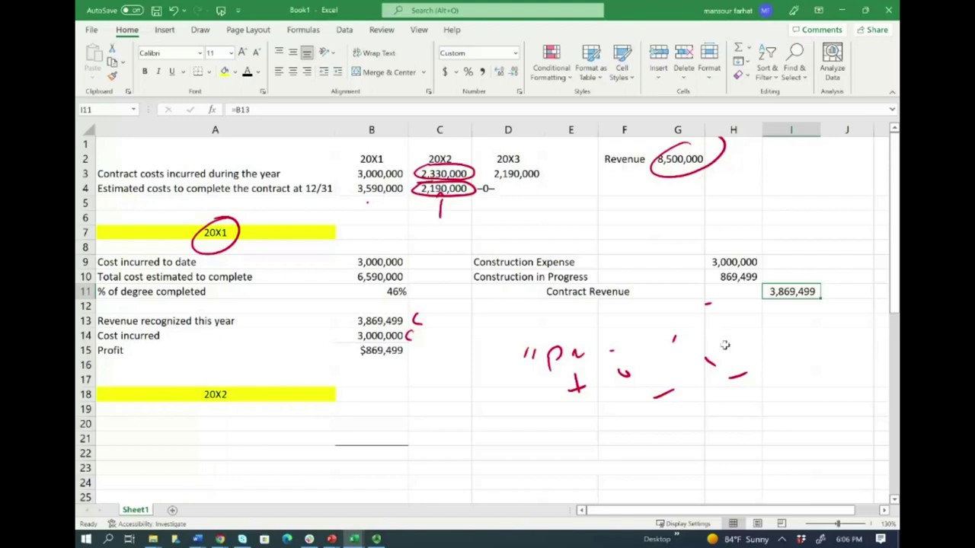
# Step: Select A20:B20 and bring up its paste options
pyautogui.scroll(-1, 492, 406)
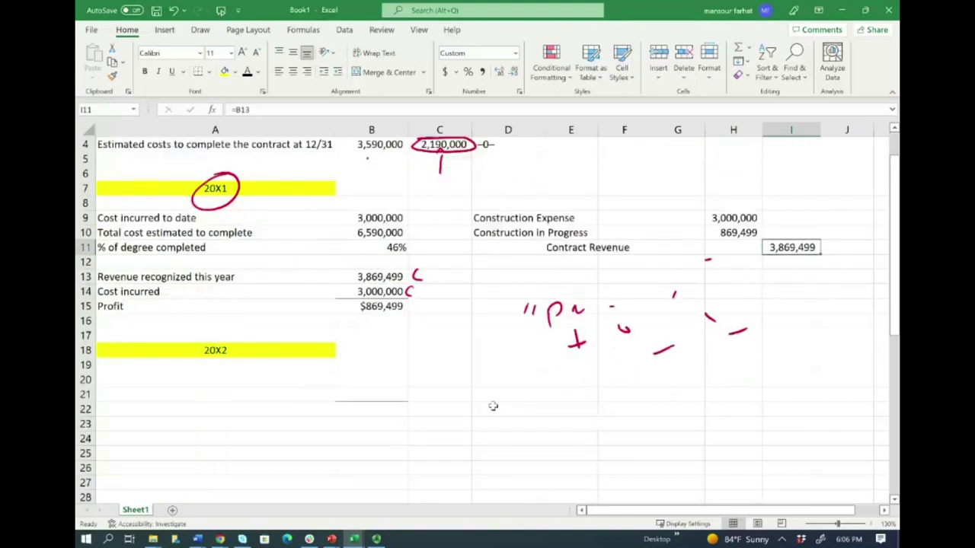
pyautogui.scroll(1, 493, 406)
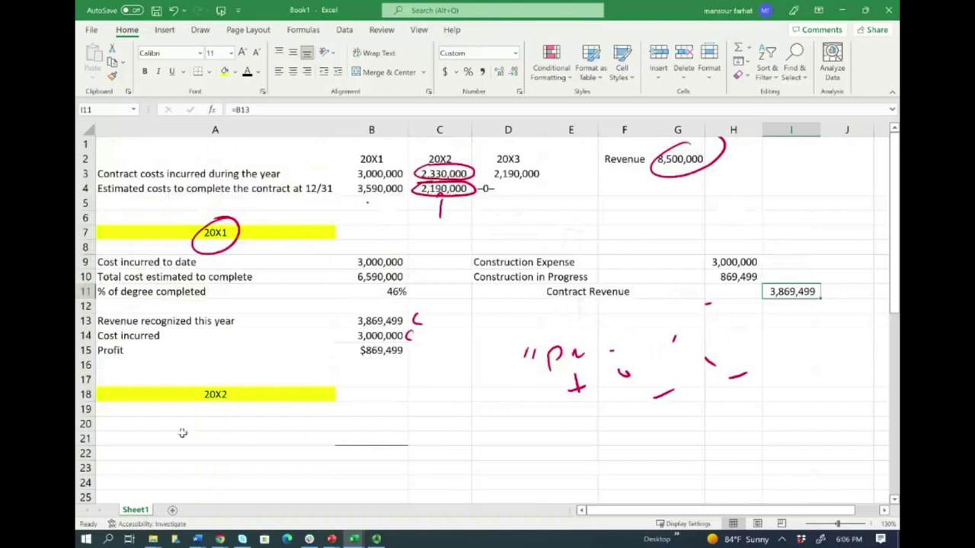
pyautogui.moveTo(130, 424); pyautogui.dragTo(374, 424)
pyautogui.rightClick(374, 424)
# Step: Paste the cost-to-date row into A20:B20 as =B3+C3 (5,330,000) and verify its references
pyautogui.click(442, 457)
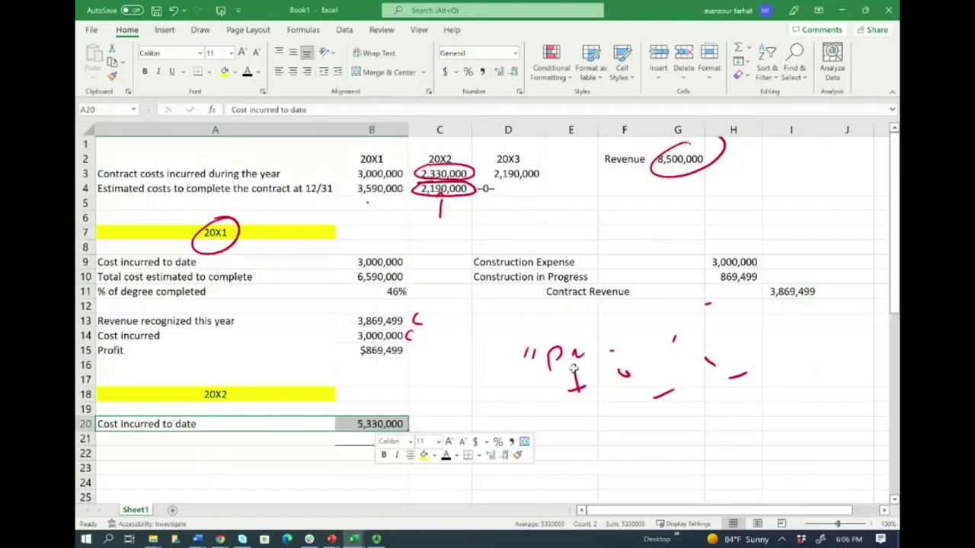
pyautogui.doubleClick(388, 425)
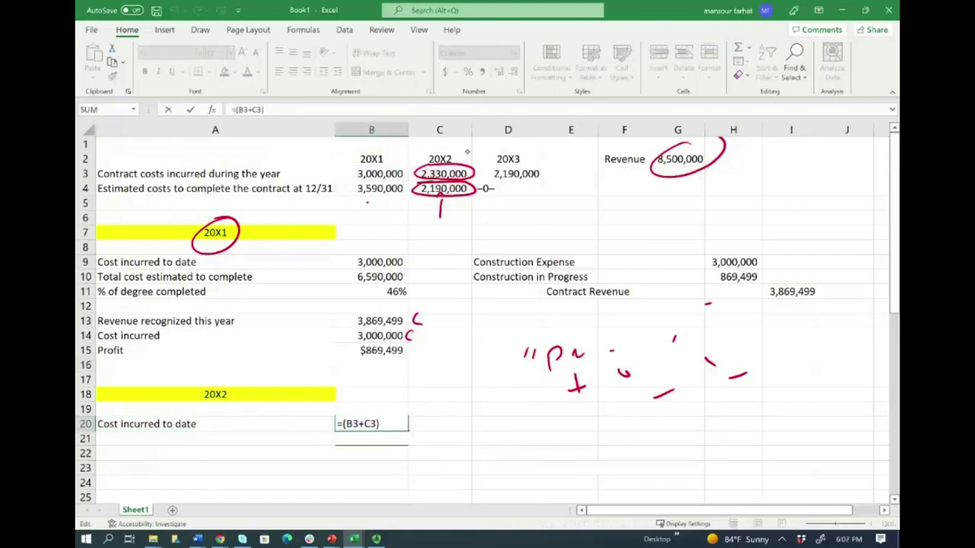
pyautogui.click(457, 425)
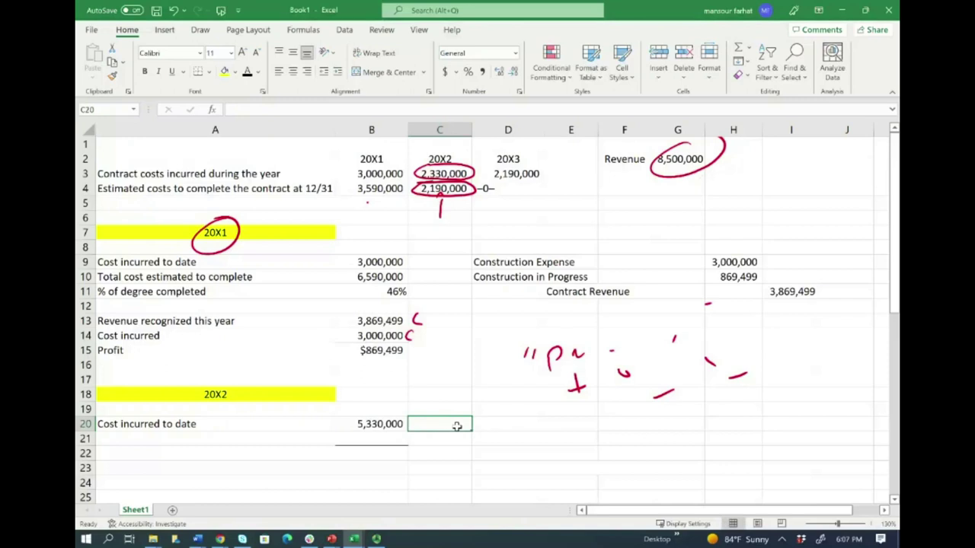
pyautogui.moveTo(330, 168); pyautogui.dragTo(347, 174)
pyautogui.moveTo(442, 171)
pyautogui.mouseDown()
pyautogui.moveTo(435, 182)
pyautogui.moveTo(470, 172)
pyautogui.moveTo(434, 164)
pyautogui.mouseUp()
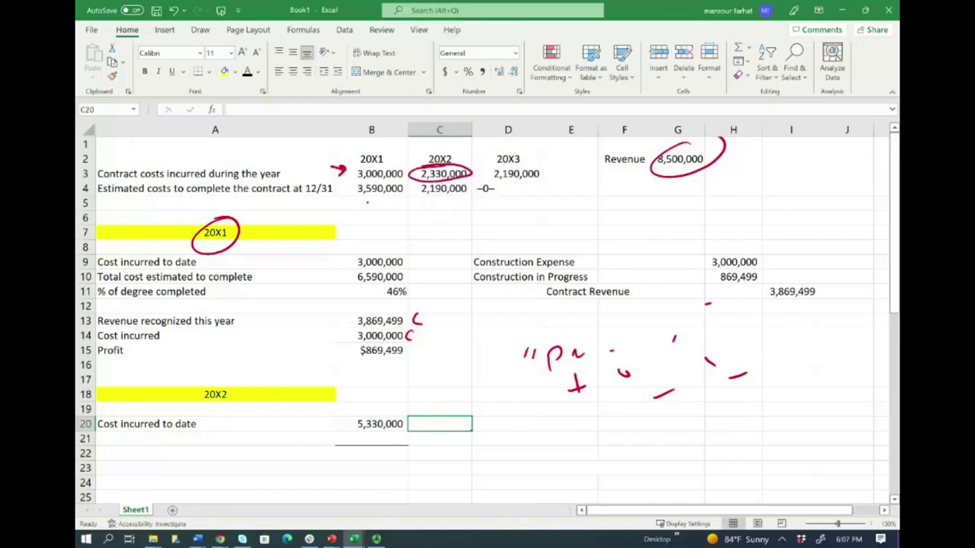
pyautogui.doubleClick(352, 424)
pyautogui.press('Escape')
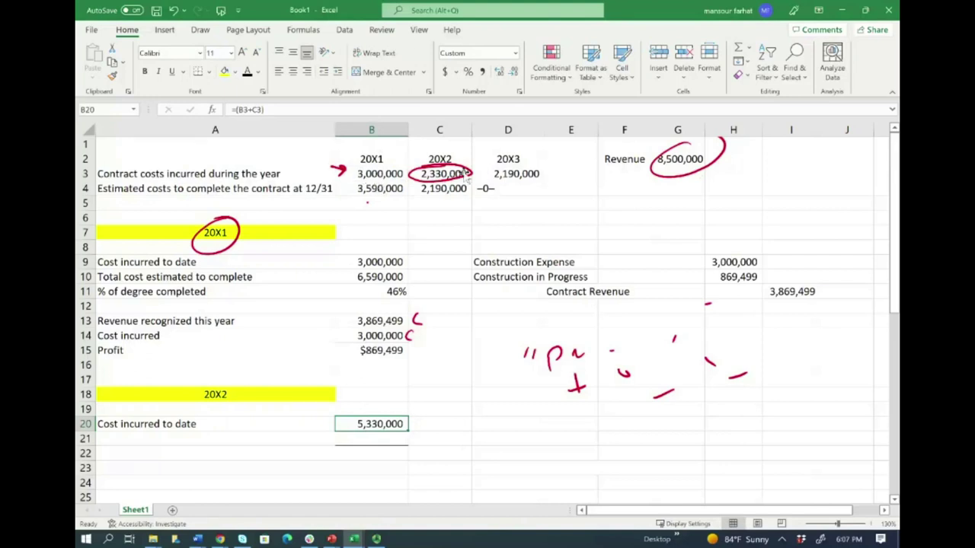
pyautogui.click(178, 434)
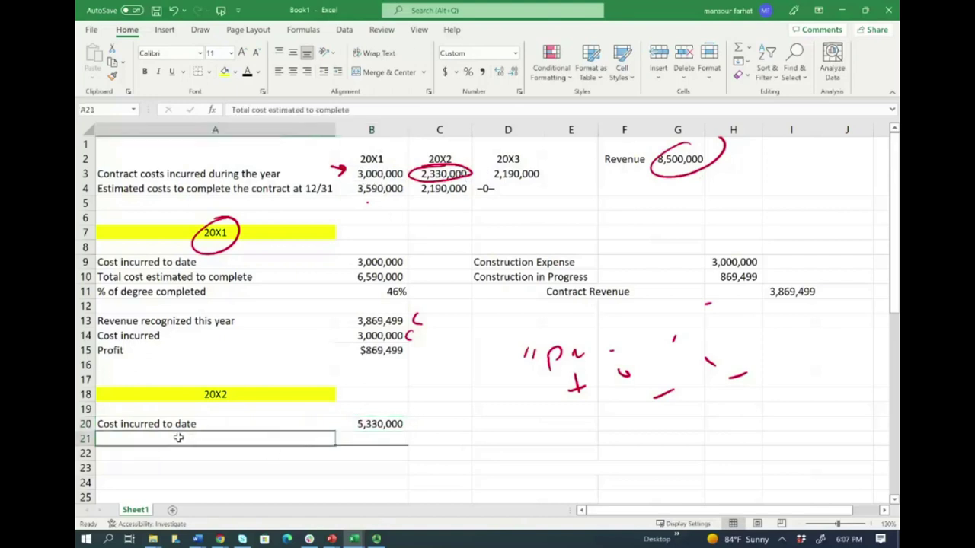
# Step: Paste the Total cost estimated to complete label and =B3+C3+C4 into row 21, arrowed from 6,590,000
pyautogui.rightClick(179, 437)
pyautogui.press('Escape')
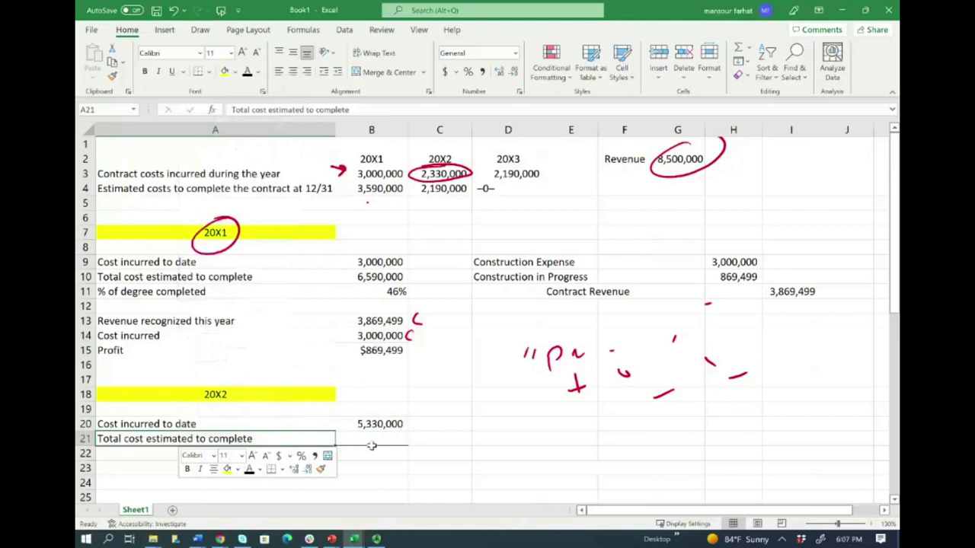
pyautogui.rightClick(372, 445)
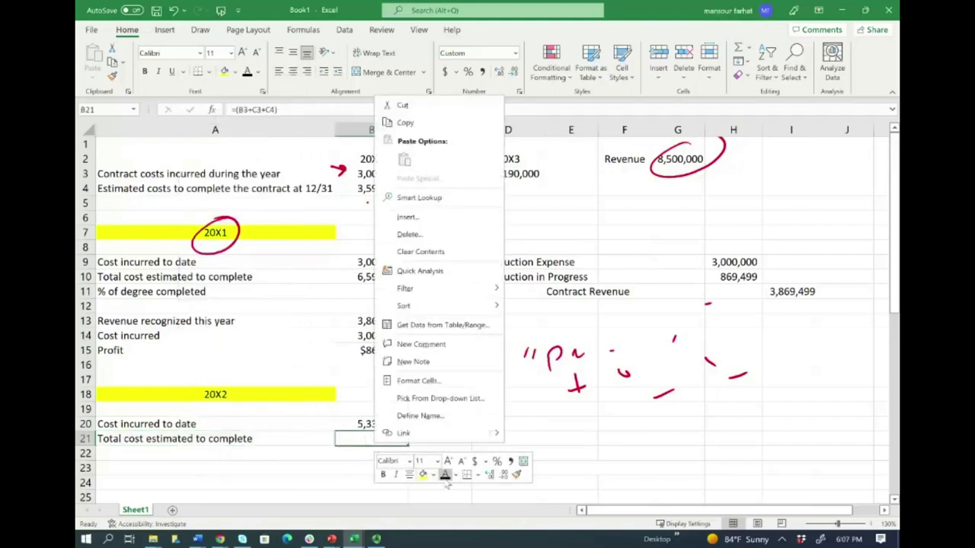
pyautogui.press('Escape')
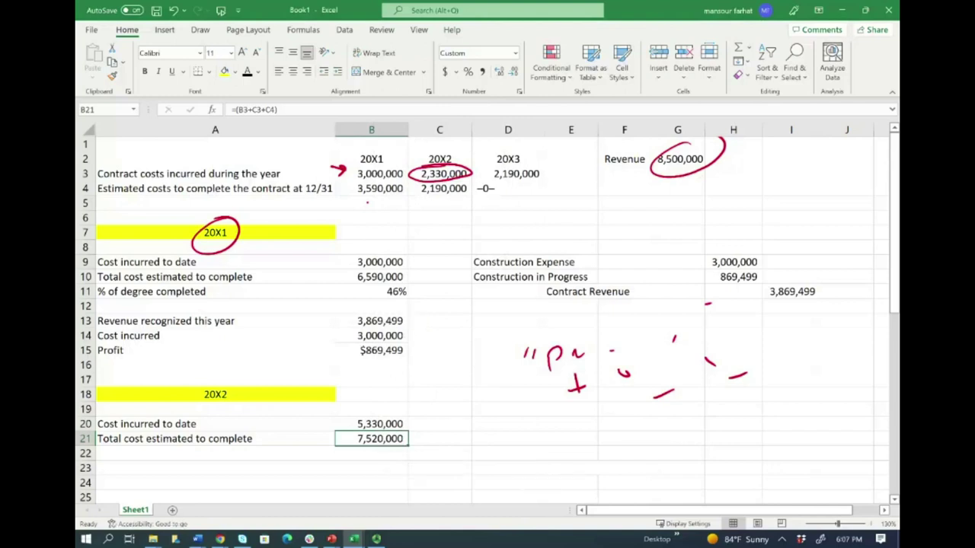
pyautogui.moveTo(371, 270)
pyautogui.mouseDown()
pyautogui.moveTo(349, 279)
pyautogui.moveTo(403, 289)
pyautogui.moveTo(361, 265)
pyautogui.mouseUp()
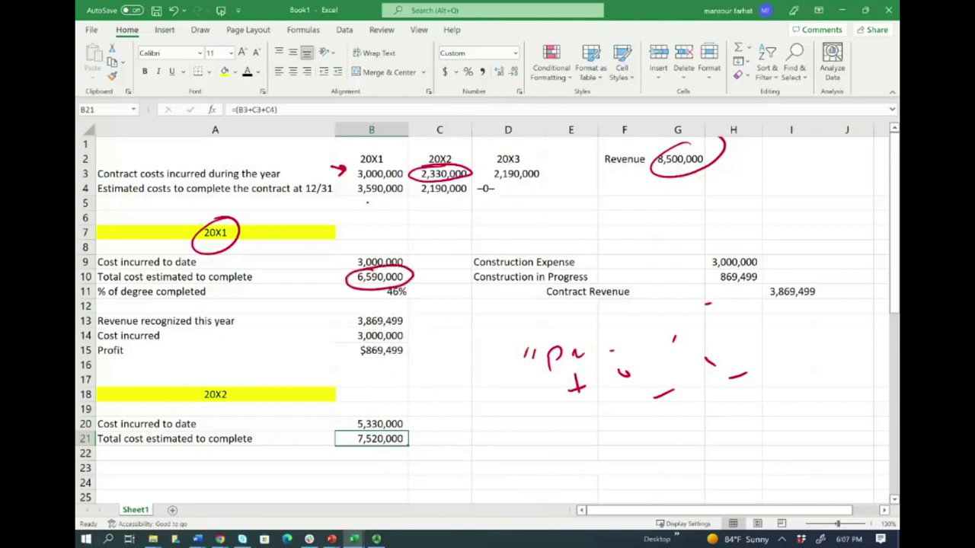
pyautogui.moveTo(351, 278)
pyautogui.mouseDown()
pyautogui.moveTo(304, 358)
pyautogui.moveTo(320, 446)
pyautogui.mouseUp()
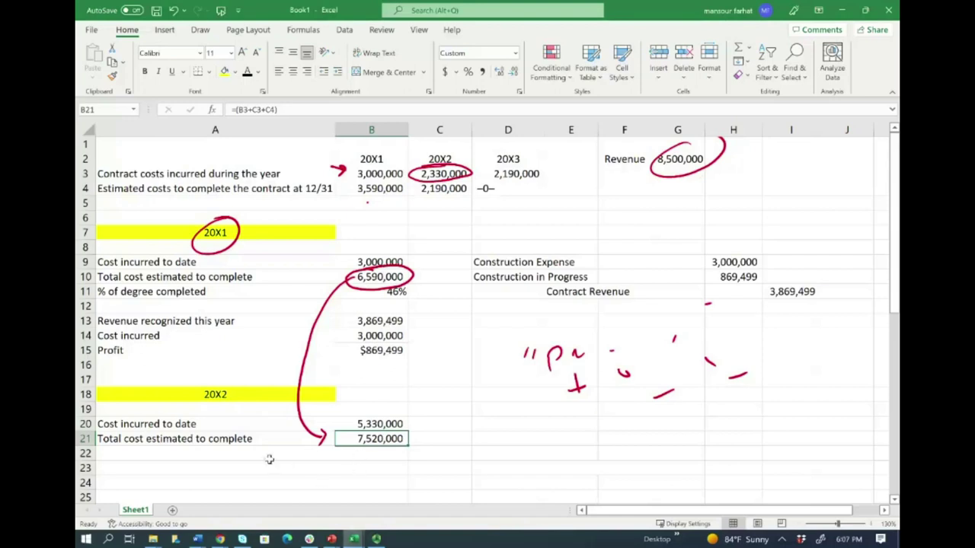
# Step: Paste the % of degree completed row into row 22 and confirm =B20/B21 gives 71%
pyautogui.click(330, 453)
pyautogui.moveTo(329, 454); pyautogui.dragTo(350, 454)
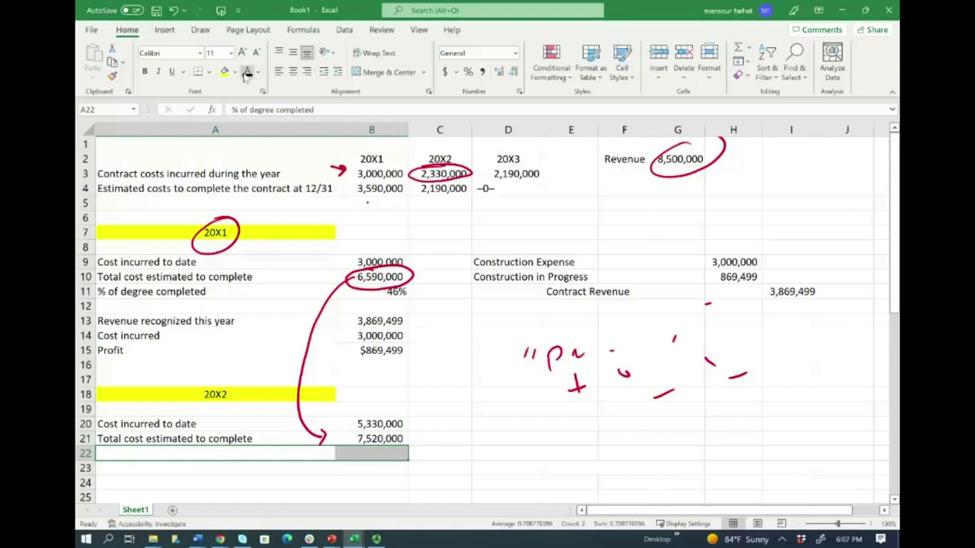
pyautogui.hotkey('ctrl', 'v')
pyautogui.doubleClick(378, 453)
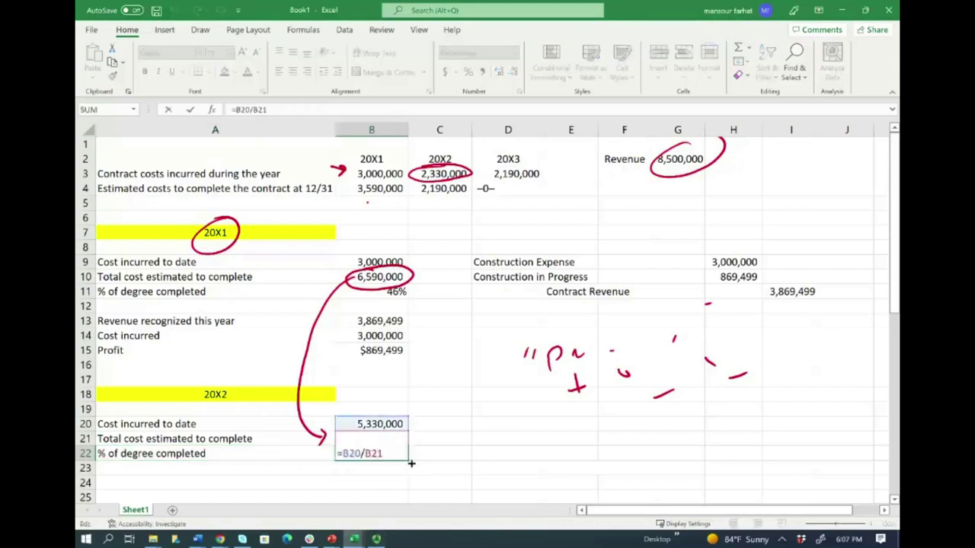
pyautogui.press('Escape')
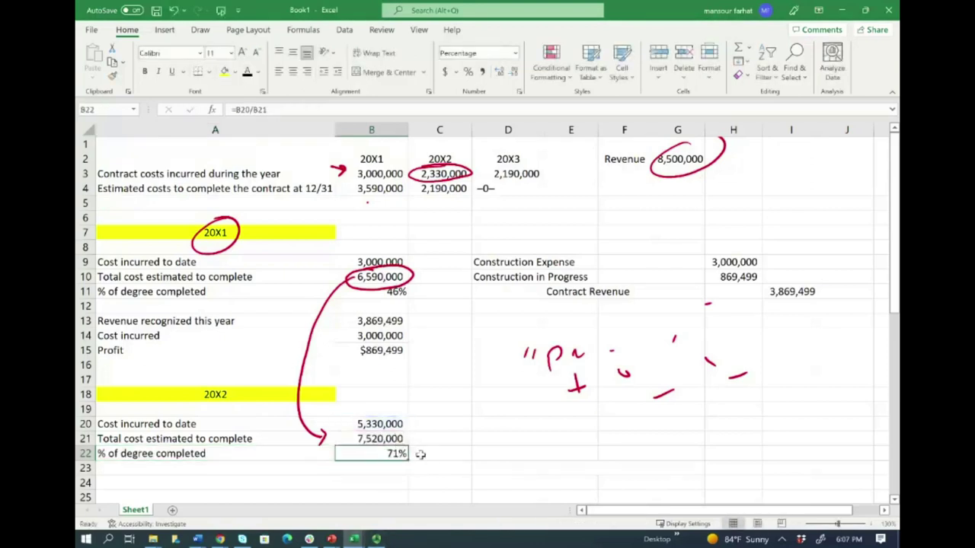
pyautogui.moveTo(405, 420); pyautogui.dragTo(409, 433)
pyautogui.scroll(-1, 478, 469)
# Step: Paste the 20X2 revenue, cost and profit rows into A24:B26 and review the B24 revenue formula
pyautogui.moveTo(129, 440)
pyautogui.mouseDown()
pyautogui.moveTo(296, 444)
pyautogui.moveTo(366, 478)
pyautogui.mouseUp()
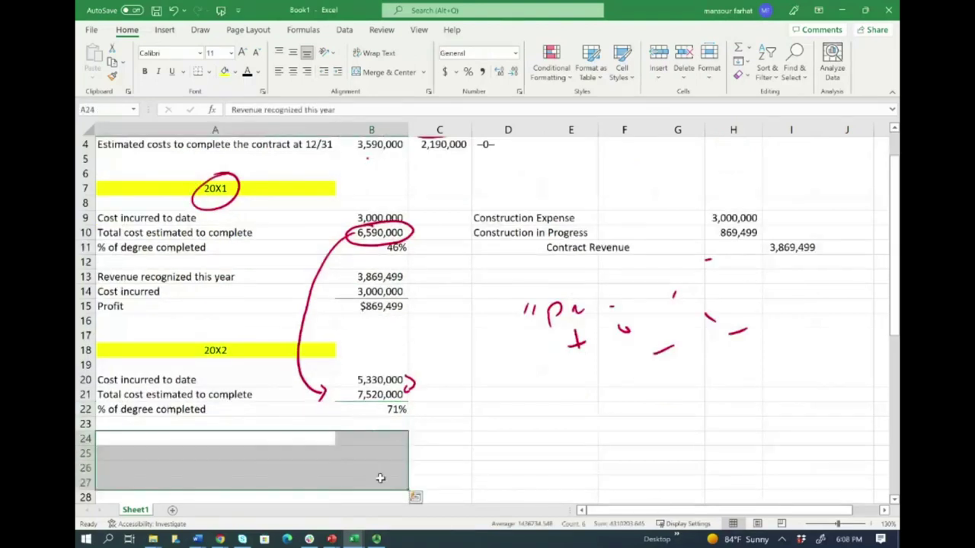
pyautogui.hotkey('ctrl', 'v')
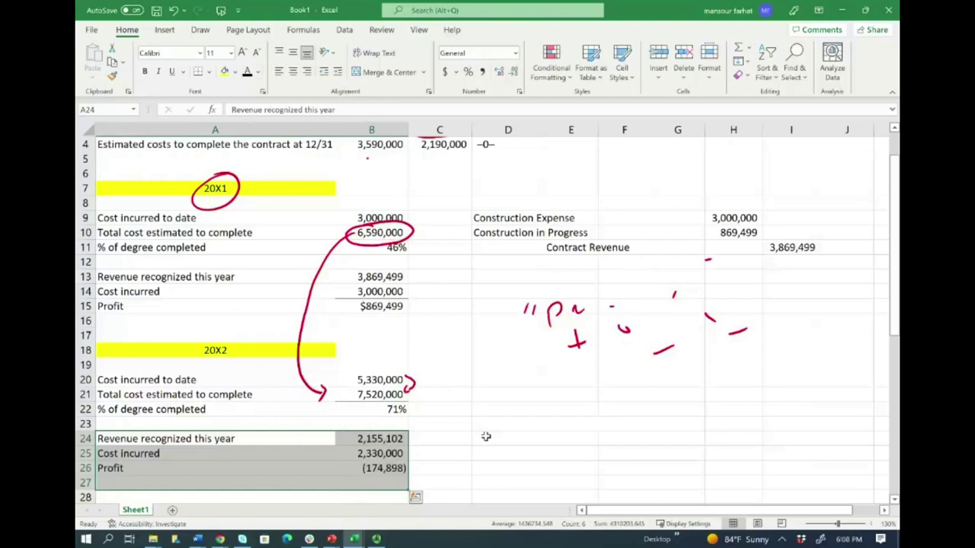
pyautogui.click(487, 427)
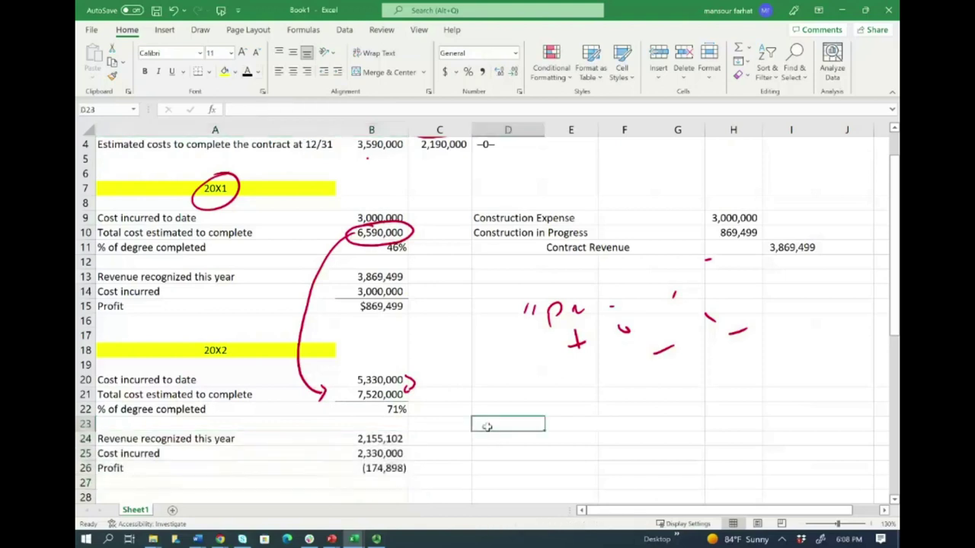
pyautogui.doubleClick(379, 440)
pyautogui.scroll(1, 481, 452)
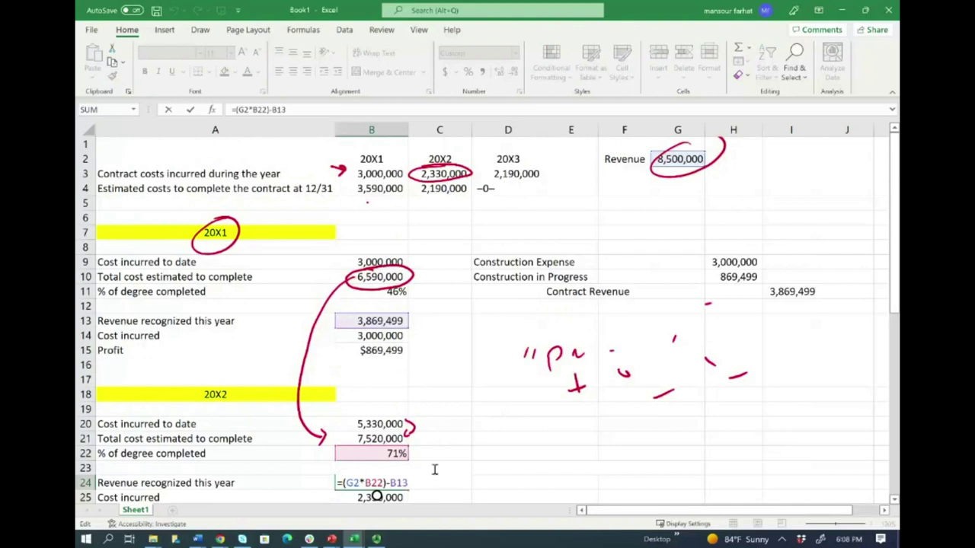
pyautogui.press('Escape')
# Step: Handwrite the revenue calculation (contract revenue × completion % − 3,869,499) and circle the 71% figure
pyautogui.moveTo(463, 451)
pyautogui.mouseDown()
pyautogui.moveTo(459, 460)
pyautogui.moveTo(466, 450)
pyautogui.moveTo(487, 460)
pyautogui.moveTo(497, 442)
pyautogui.moveTo(539, 456)
pyautogui.mouseUp()
pyautogui.click(480, 458)
pyautogui.moveTo(540, 440); pyautogui.dragTo(531, 457)
pyautogui.moveTo(547, 431)
pyautogui.mouseDown()
pyautogui.moveTo(561, 431)
pyautogui.moveTo(555, 456)
pyautogui.mouseUp()
pyautogui.moveTo(576, 426)
pyautogui.mouseDown()
pyautogui.moveTo(576, 450)
pyautogui.moveTo(588, 437)
pyautogui.mouseUp()
pyautogui.moveTo(597, 427)
pyautogui.mouseDown()
pyautogui.moveTo(590, 450)
pyautogui.moveTo(609, 450)
pyautogui.mouseUp()
pyautogui.moveTo(455, 442); pyautogui.dragTo(460, 484)
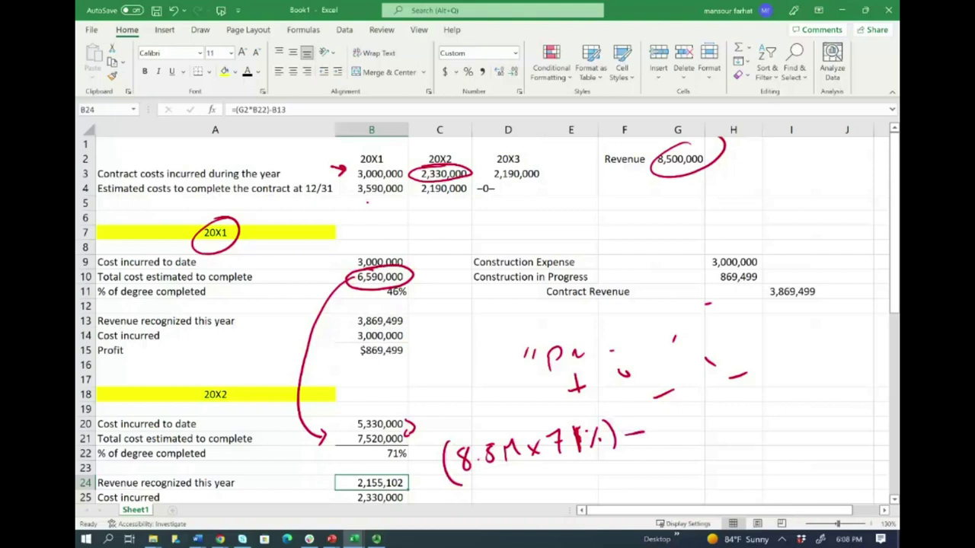
pyautogui.moveTo(380, 308)
pyautogui.mouseDown()
pyautogui.moveTo(351, 327)
pyautogui.moveTo(392, 307)
pyautogui.mouseUp()
pyautogui.moveTo(654, 410); pyautogui.dragTo(656, 431)
pyautogui.moveTo(669, 424)
pyautogui.mouseDown()
pyautogui.moveTo(666, 434)
pyautogui.moveTo(684, 412)
pyautogui.moveTo(718, 425)
pyautogui.mouseUp()
pyautogui.moveTo(731, 409); pyautogui.dragTo(771, 415)
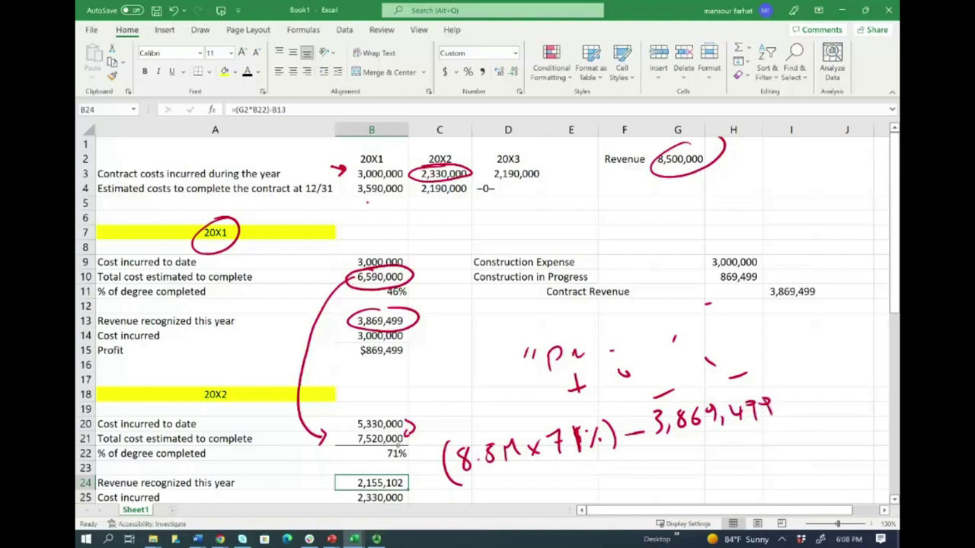
pyautogui.moveTo(383, 460)
pyautogui.mouseDown()
pyautogui.moveTo(434, 428)
pyautogui.moveTo(418, 294)
pyautogui.mouseUp()
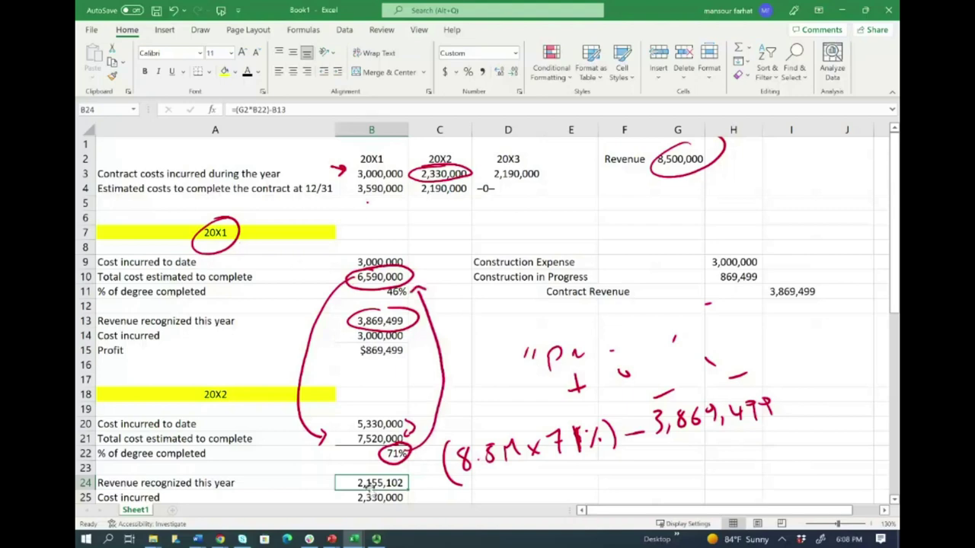
# Step: Review and confirm the B25 cost incurred formula
pyautogui.scroll(-1, 437, 448)
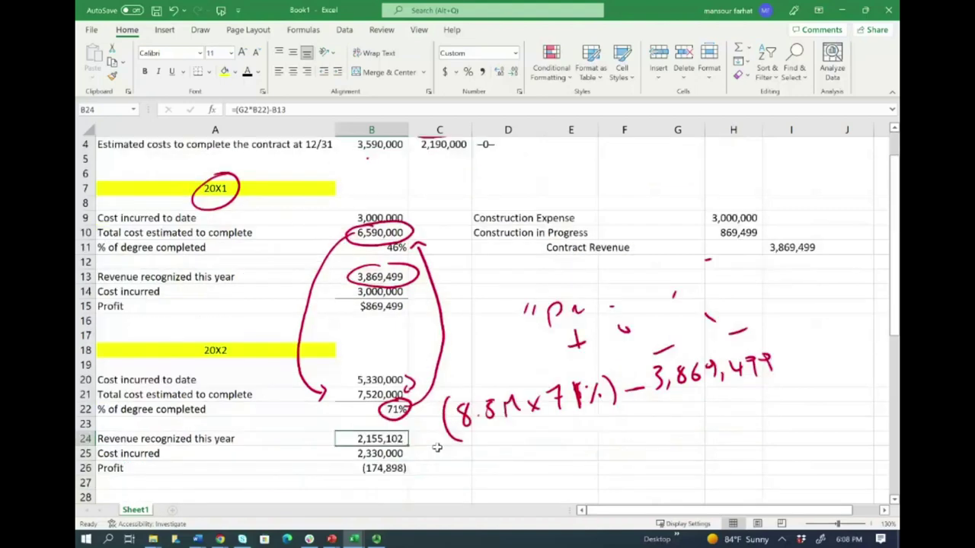
pyautogui.doubleClick(383, 451)
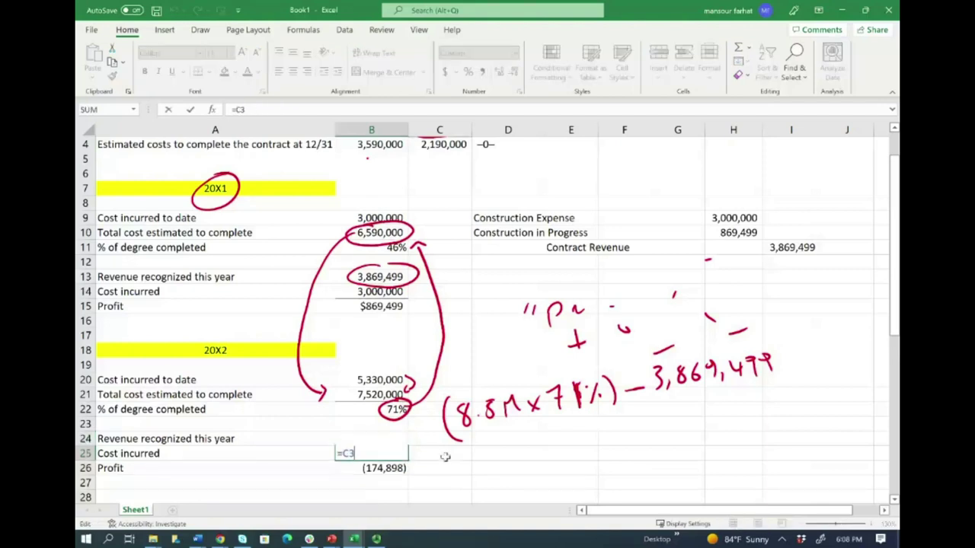
pyautogui.hotkey('ctrl', 'Return')
# Step: Delete the red ink circle around 2,330,000 in C3, leaving the value unchanged
pyautogui.scroll(1, 437, 473)
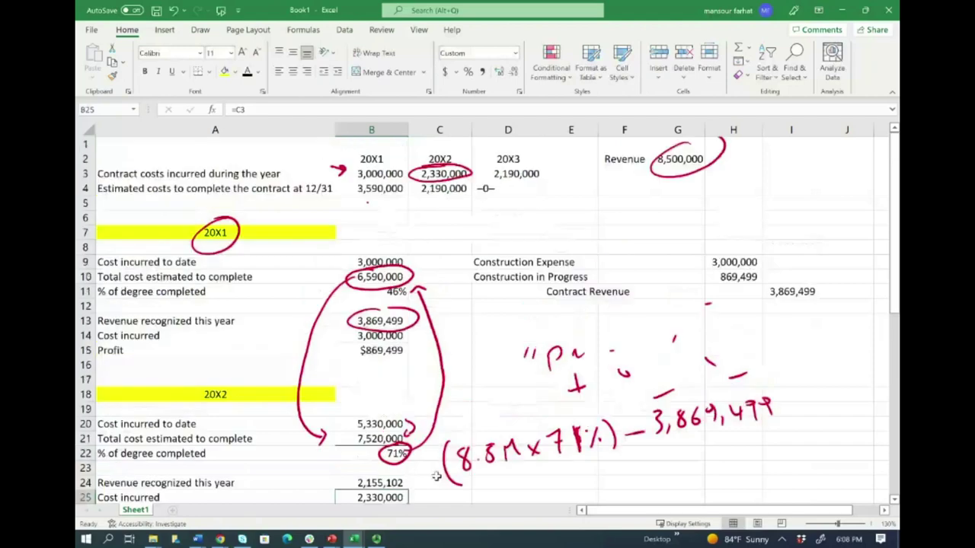
pyautogui.click(433, 178)
pyautogui.click(446, 181)
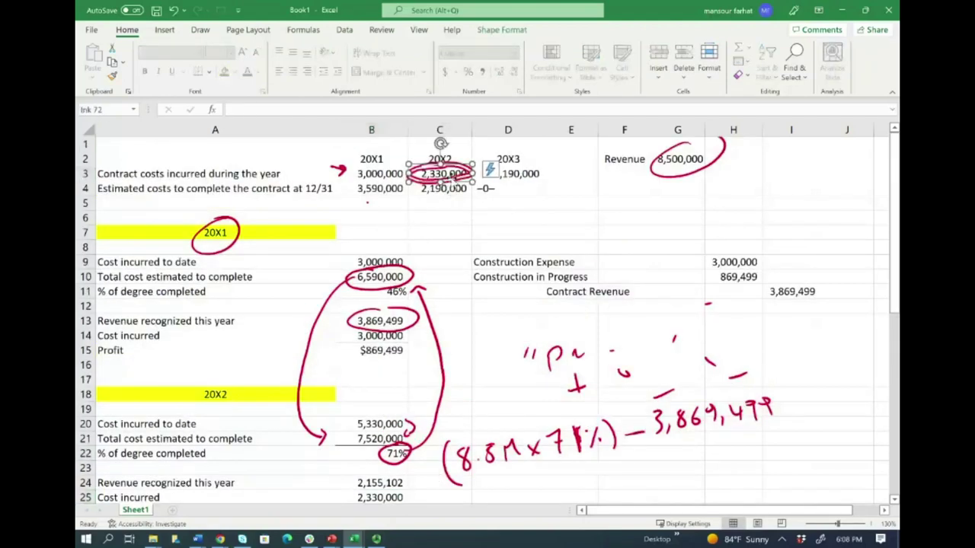
pyautogui.press('Delete')
pyautogui.doubleClick(456, 176)
pyautogui.press('Escape')
pyautogui.scroll(-2, 449, 278)
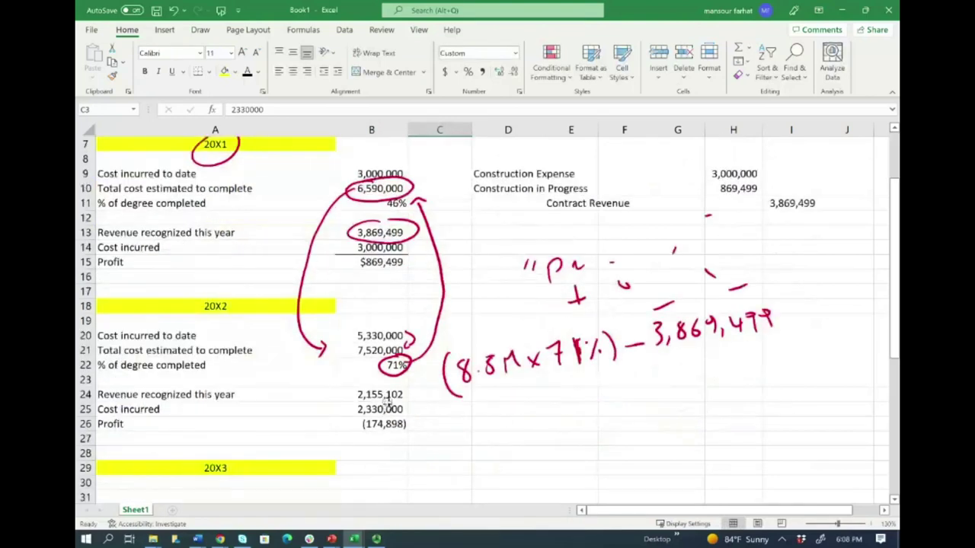
# Step: Rename the A26 label to 'Profit (loss)'
pyautogui.click(148, 424)
pyautogui.click(265, 109)
pyautogui.write('(lo')
pyautogui.press('Return')
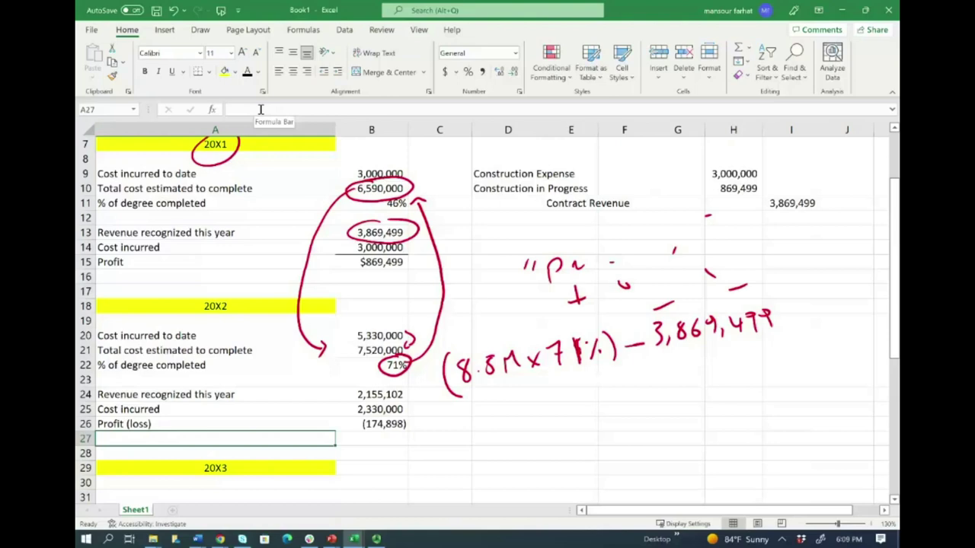
pyautogui.click(482, 372)
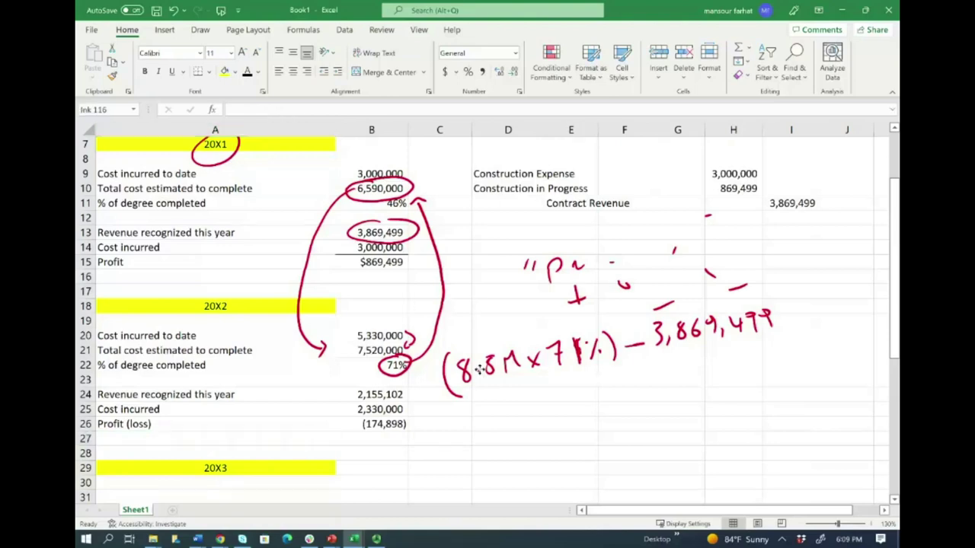
# Step: Delete the handwritten calculation note and the four leftover ink strokes, including the one near H12
pyautogui.press('Delete')
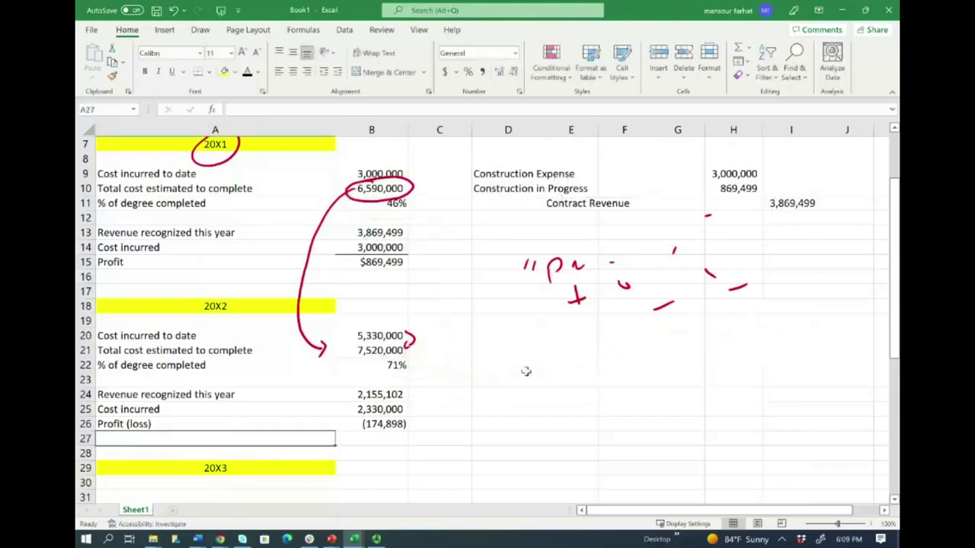
pyautogui.click(526, 263)
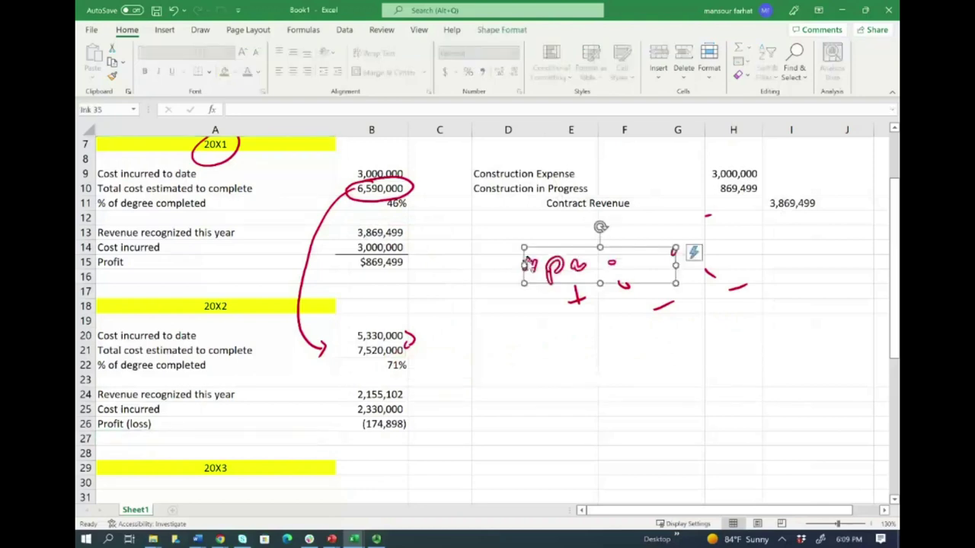
pyautogui.press('Delete')
pyautogui.click(575, 296)
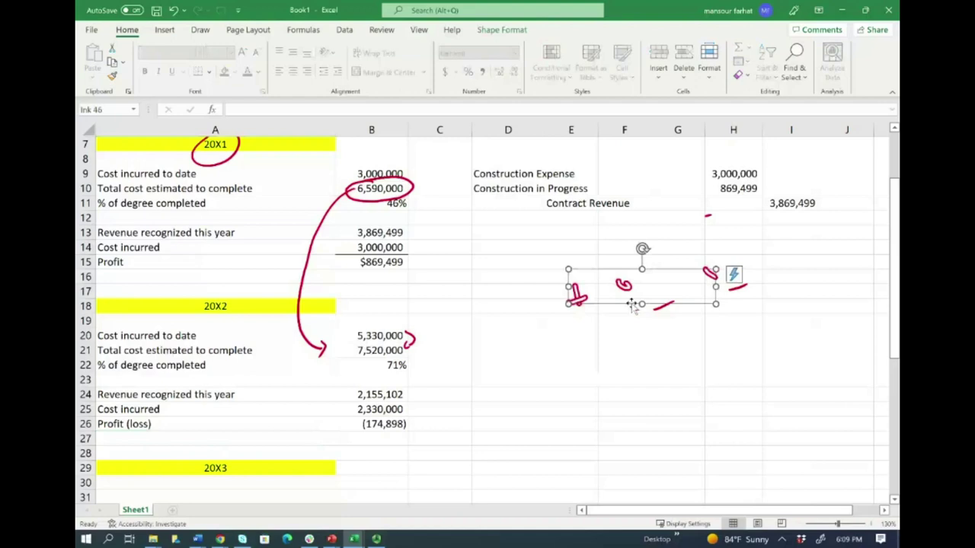
pyautogui.press('Delete')
pyautogui.click(661, 306)
pyautogui.press('Delete')
pyautogui.click(708, 217)
pyautogui.press('Delete')
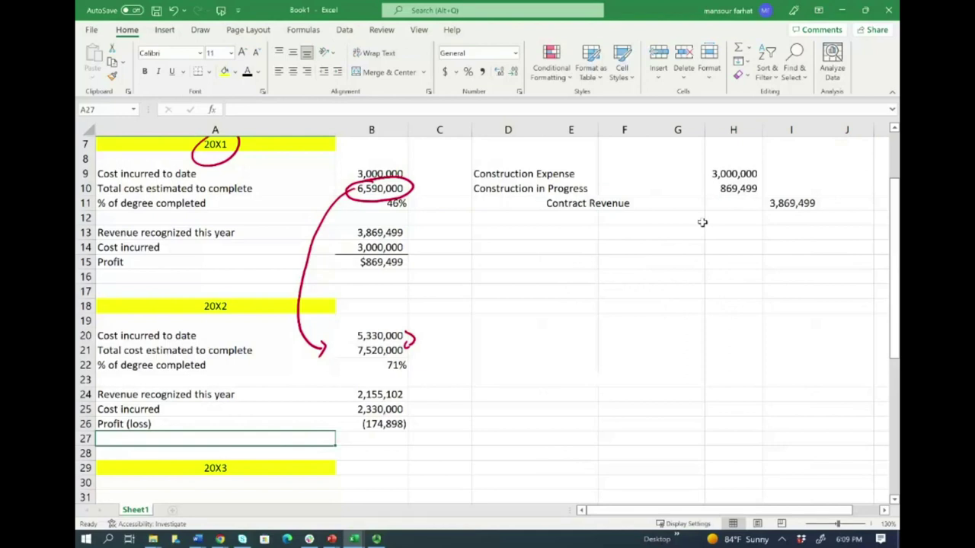
pyautogui.scroll(2, 698, 406)
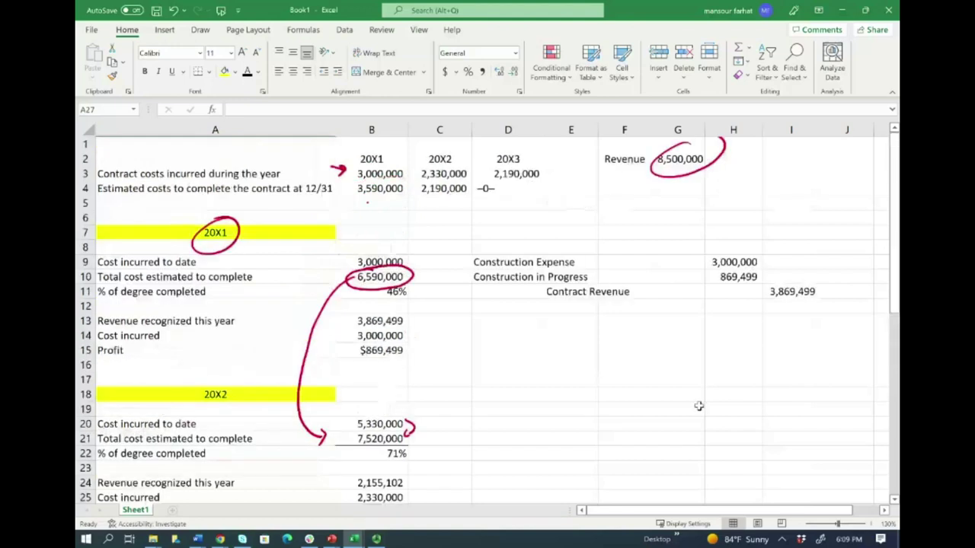
# Step: Circle 8,500,000 and the cost figures, then select 3,000,000, 2,330,000 and 2,190,000 to see their sum
pyautogui.hotkey('ctrl', 'z')
pyautogui.moveTo(678, 149)
pyautogui.mouseDown()
pyautogui.moveTo(687, 174)
pyautogui.moveTo(690, 141)
pyautogui.mouseUp()
pyautogui.moveTo(352, 181)
pyautogui.mouseDown()
pyautogui.moveTo(414, 180)
pyautogui.moveTo(472, 199)
pyautogui.moveTo(440, 162)
pyautogui.moveTo(364, 163)
pyautogui.moveTo(347, 188)
pyautogui.mouseUp()
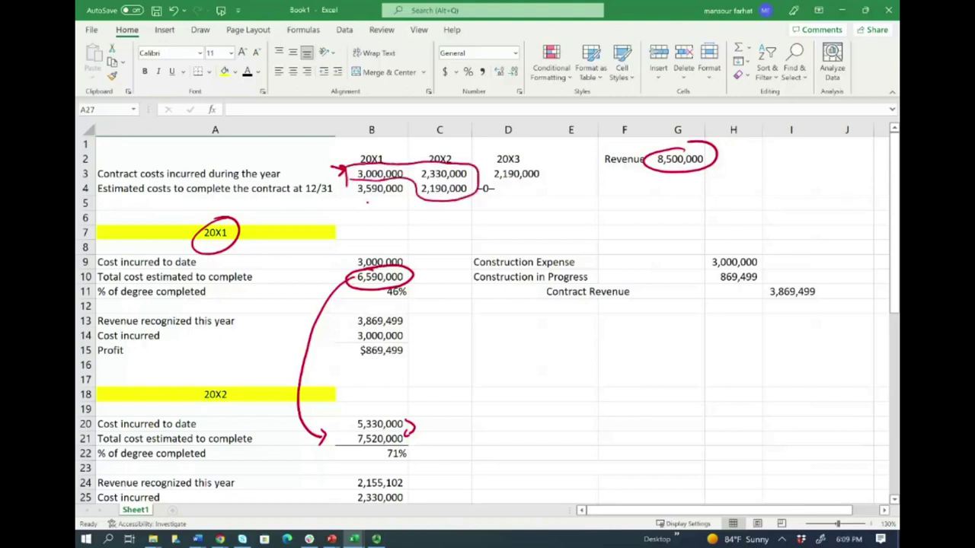
pyautogui.moveTo(443, 210); pyautogui.dragTo(444, 230)
pyautogui.click(372, 176)
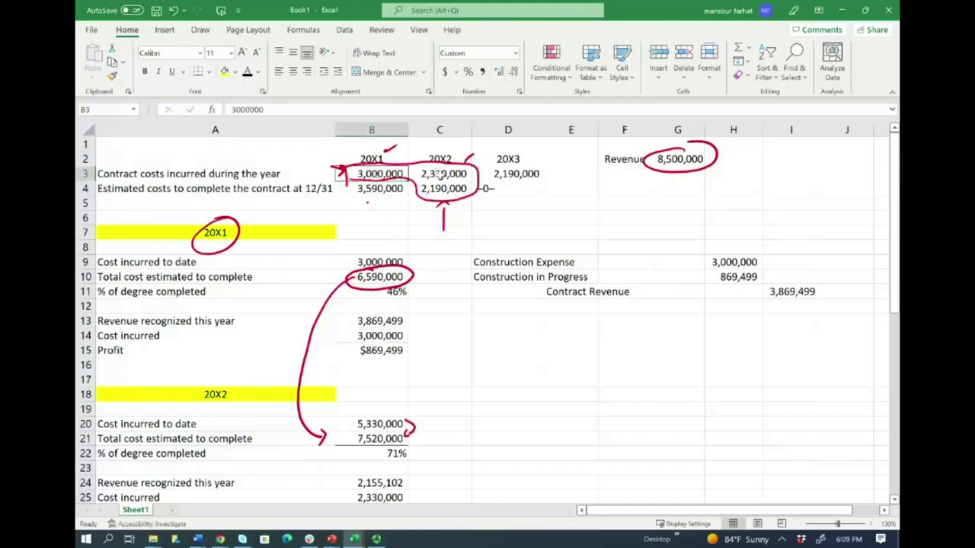
pyautogui.keyDown('ctrl'); pyautogui.click(440, 173); pyautogui.keyUp('ctrl')
pyautogui.keyDown('ctrl'); pyautogui.click(443, 188); pyautogui.keyUp('ctrl')
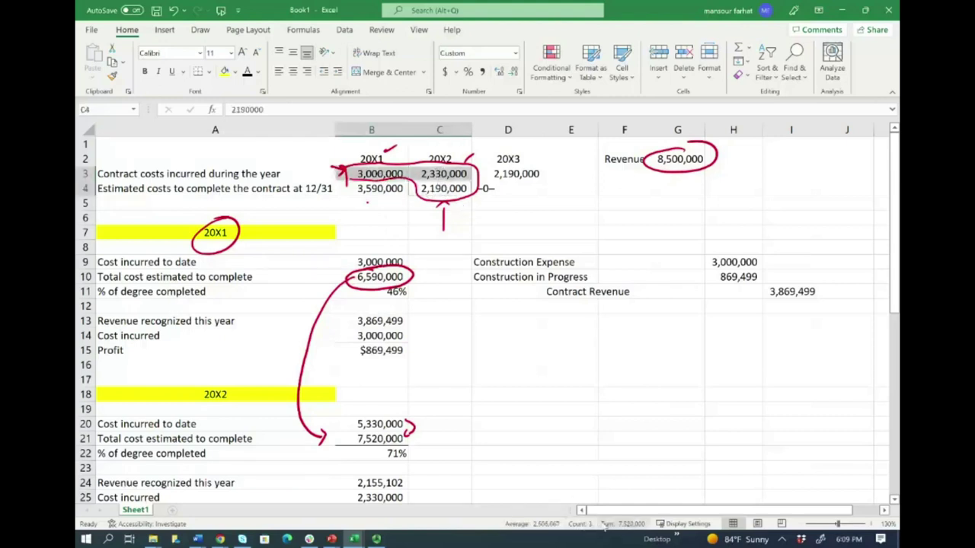
# Step: Handwrite and underline 7,520,000, write 'Loss' by the 20X2 heading, then select D21:H25
pyautogui.moveTo(619, 208)
pyautogui.mouseDown()
pyautogui.moveTo(635, 228)
pyautogui.moveTo(739, 190)
pyautogui.moveTo(785, 186)
pyautogui.mouseUp()
pyautogui.moveTo(642, 237)
pyautogui.mouseDown()
pyautogui.moveTo(809, 200)
pyautogui.moveTo(796, 212)
pyautogui.mouseUp()
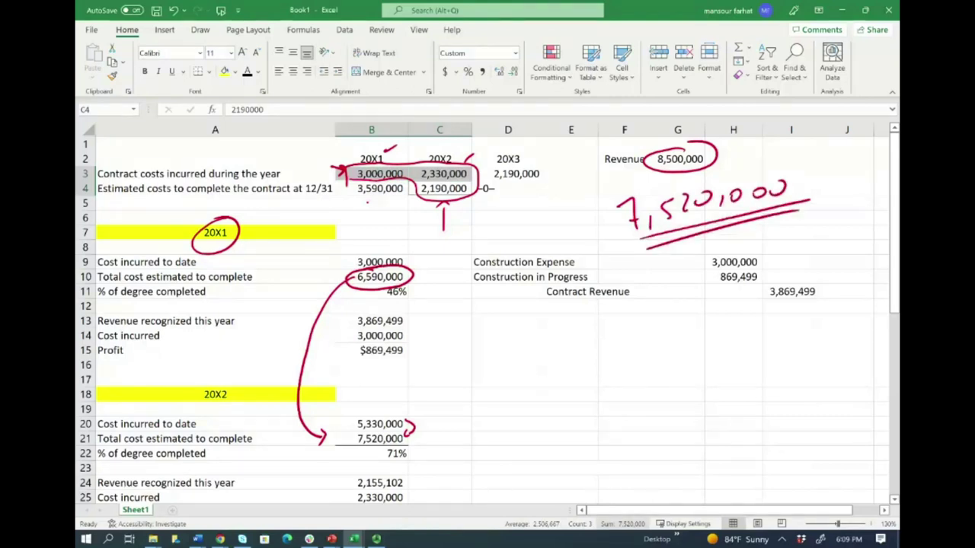
pyautogui.moveTo(259, 382); pyautogui.dragTo(252, 406)
pyautogui.moveTo(274, 392)
pyautogui.mouseDown()
pyautogui.moveTo(268, 401)
pyautogui.moveTo(277, 398)
pyautogui.mouseUp()
pyautogui.moveTo(296, 384)
pyautogui.mouseDown()
pyautogui.moveTo(290, 398)
pyautogui.moveTo(307, 392)
pyautogui.mouseUp()
pyautogui.moveTo(253, 417); pyautogui.dragTo(279, 420)
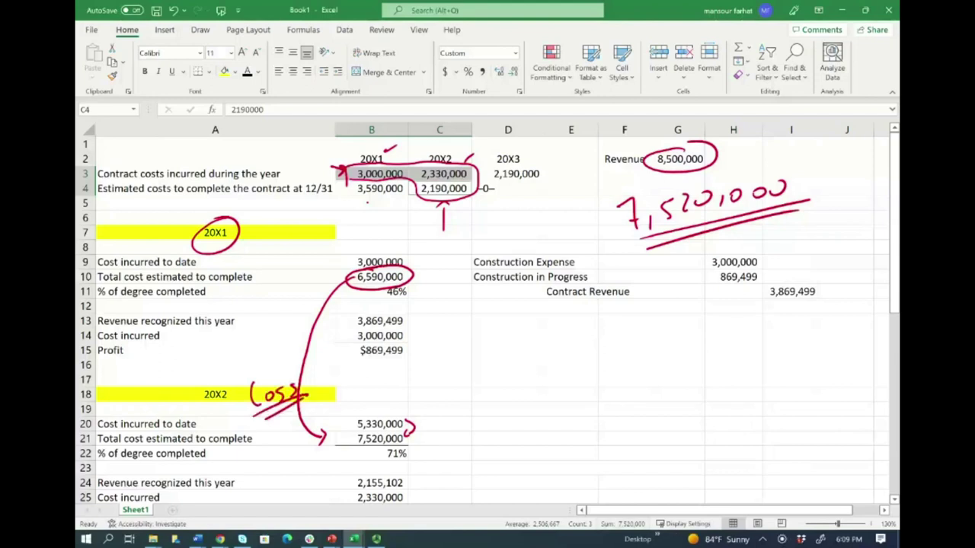
pyautogui.moveTo(765, 173)
pyautogui.mouseDown()
pyautogui.moveTo(771, 161)
pyautogui.moveTo(842, 158)
pyautogui.moveTo(828, 154)
pyautogui.moveTo(850, 169)
pyautogui.mouseUp()
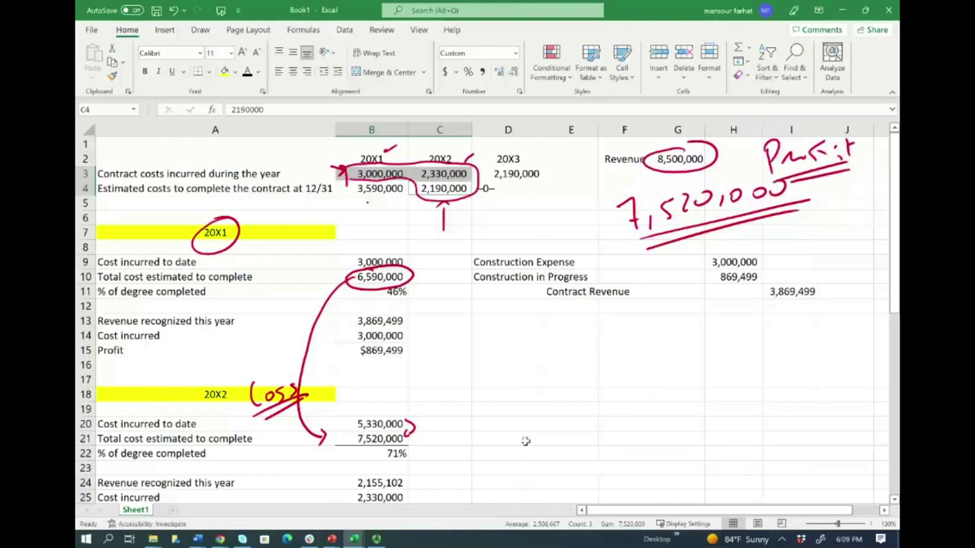
pyautogui.scroll(-1, 525, 440)
pyautogui.moveTo(496, 391); pyautogui.dragTo(735, 453)
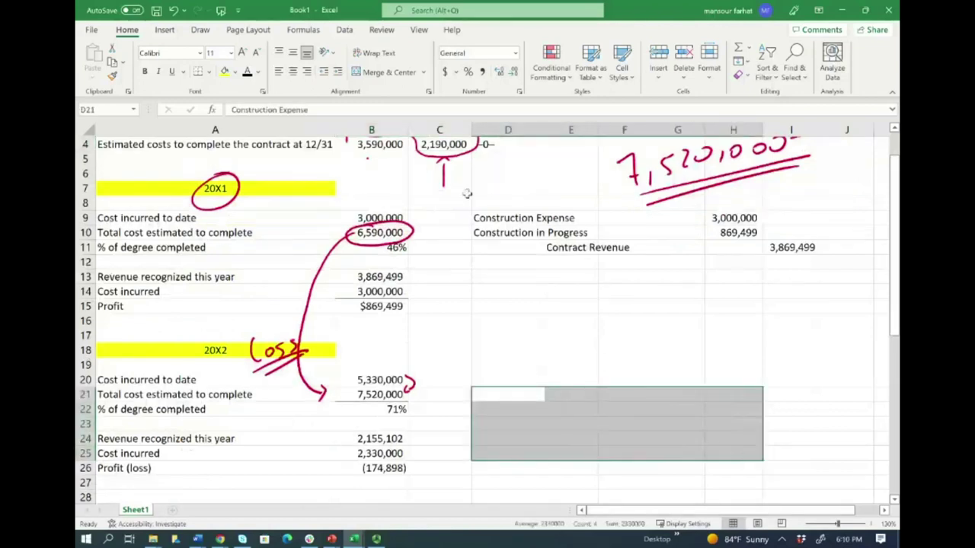
# Step: Paste the 20X2 journal entry and circle the 2,330,000 construction expense
pyautogui.write('Construction Expense\t\t\t\t2,330,000 Construction in Progress Contract Revenue')
pyautogui.click(676, 409)
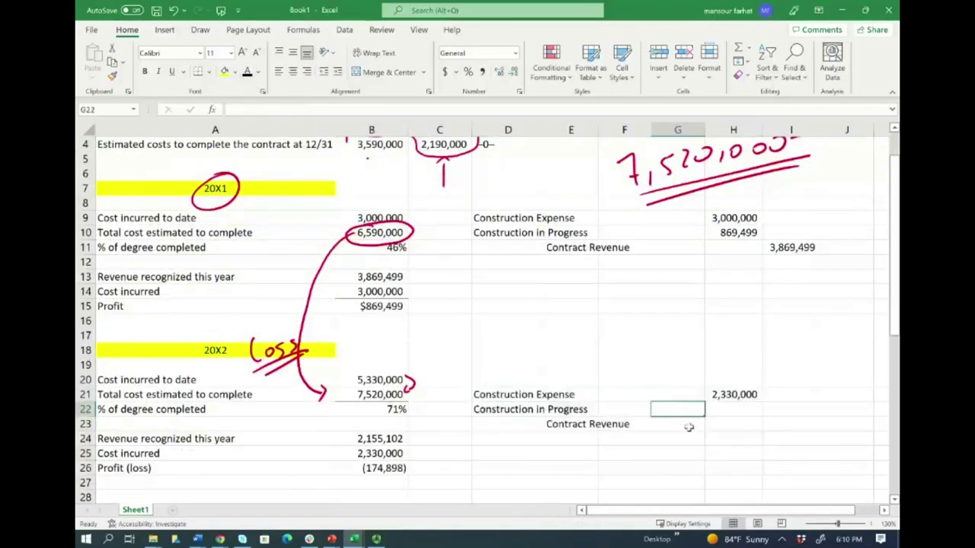
pyautogui.click(792, 424)
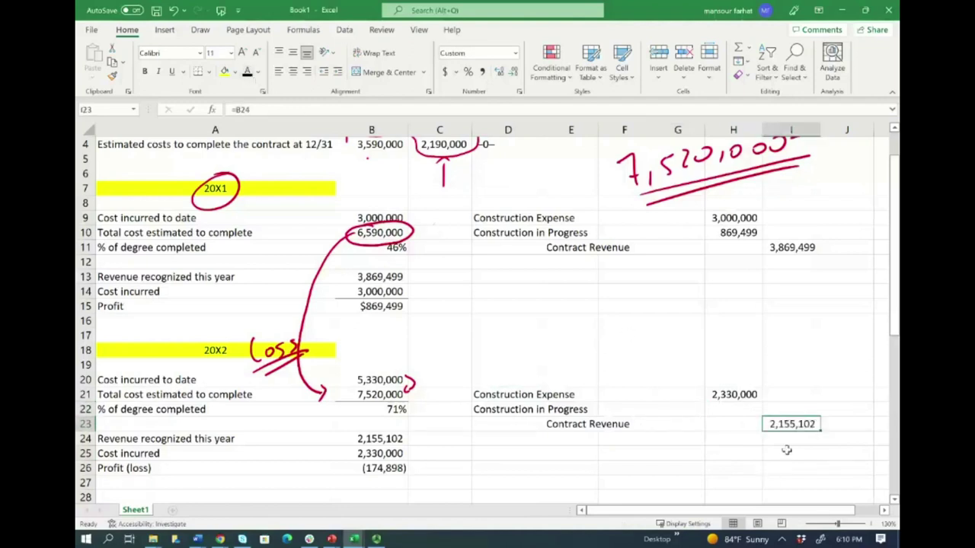
pyautogui.hotkey('ctrl', 'z')
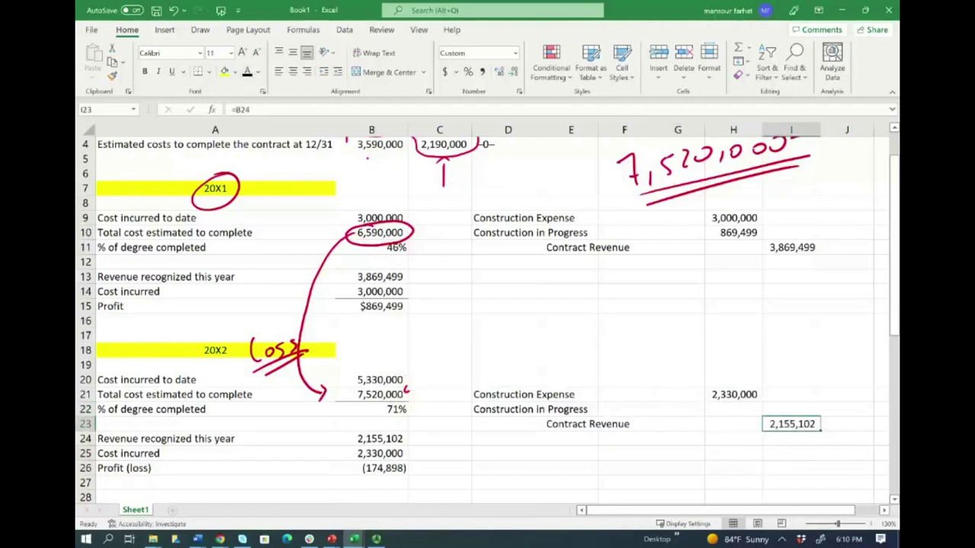
pyautogui.moveTo(734, 388)
pyautogui.mouseDown()
pyautogui.moveTo(712, 398)
pyautogui.moveTo(761, 387)
pyautogui.mouseUp()
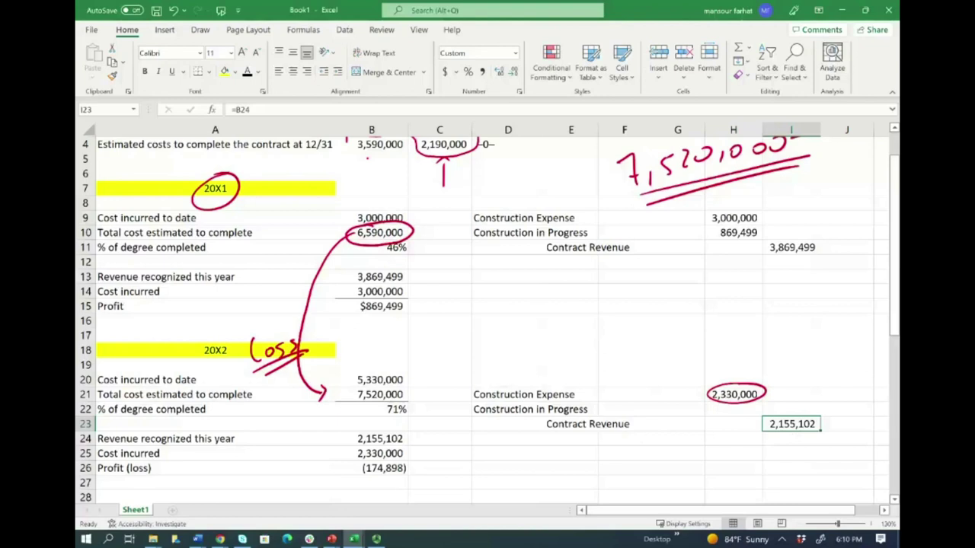
# Step: Give I22 a visible font colour so 174,898 shows, and underline the 'loss' note
pyautogui.click(790, 409)
pyautogui.click(249, 73)
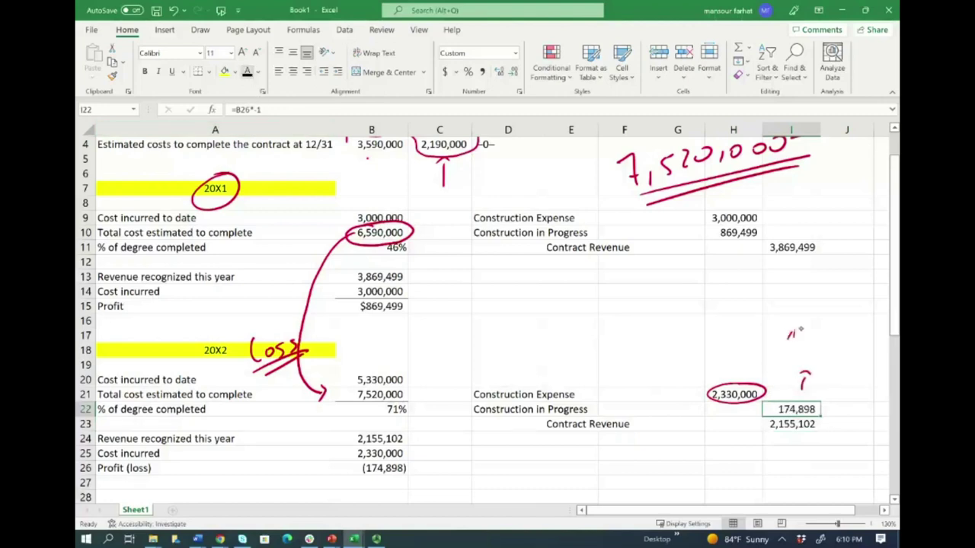
pyautogui.moveTo(787, 354); pyautogui.dragTo(840, 346)
pyautogui.moveTo(786, 358); pyautogui.dragTo(844, 351)
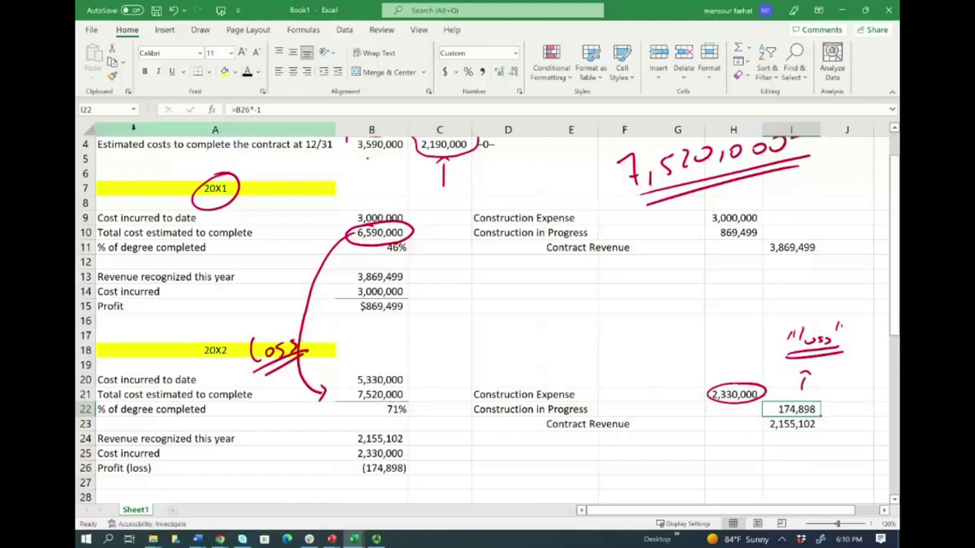
pyautogui.scroll(1, 459, 339)
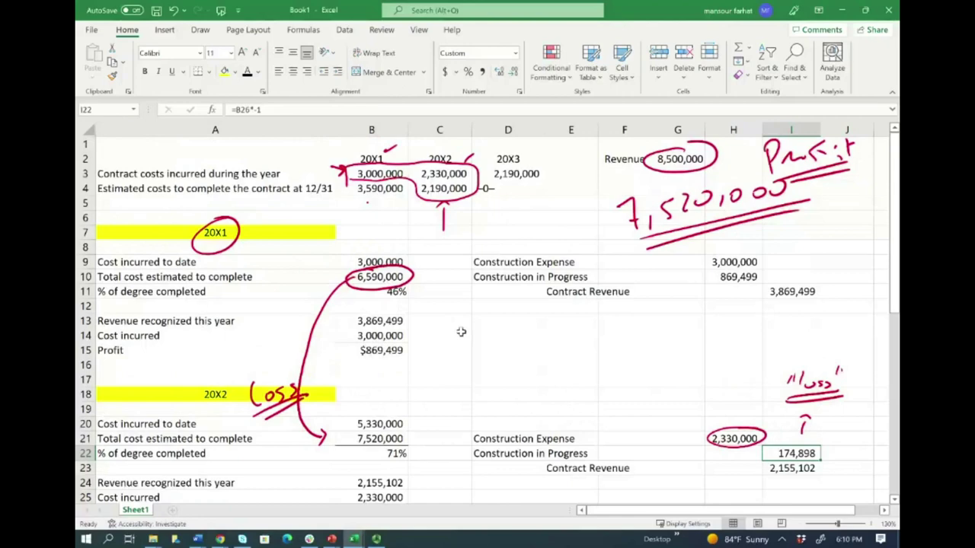
# Step: Paste the cost and completion rows under 20X3 and set B31 to =(B3+C3+D3)
pyautogui.scroll(-3, 461, 332)
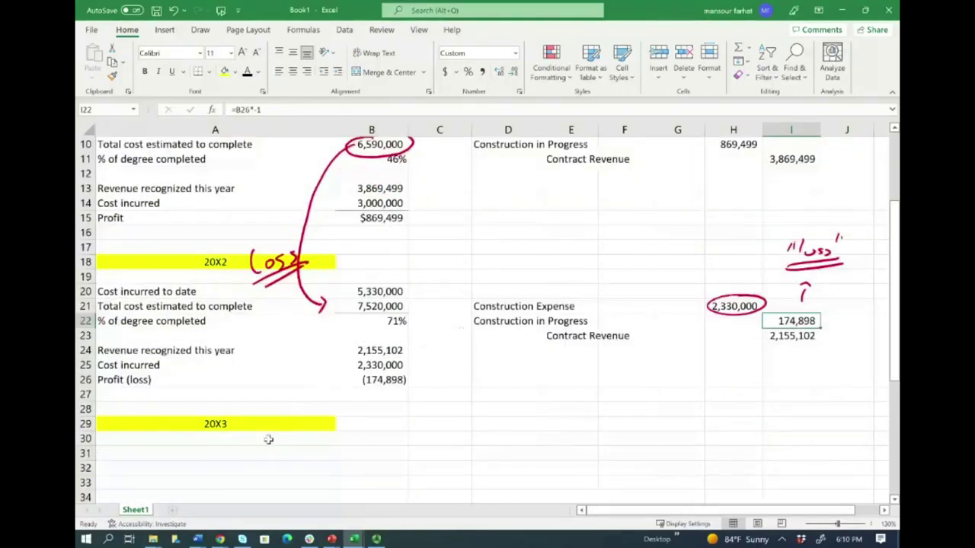
pyautogui.scroll(3, 347, 380)
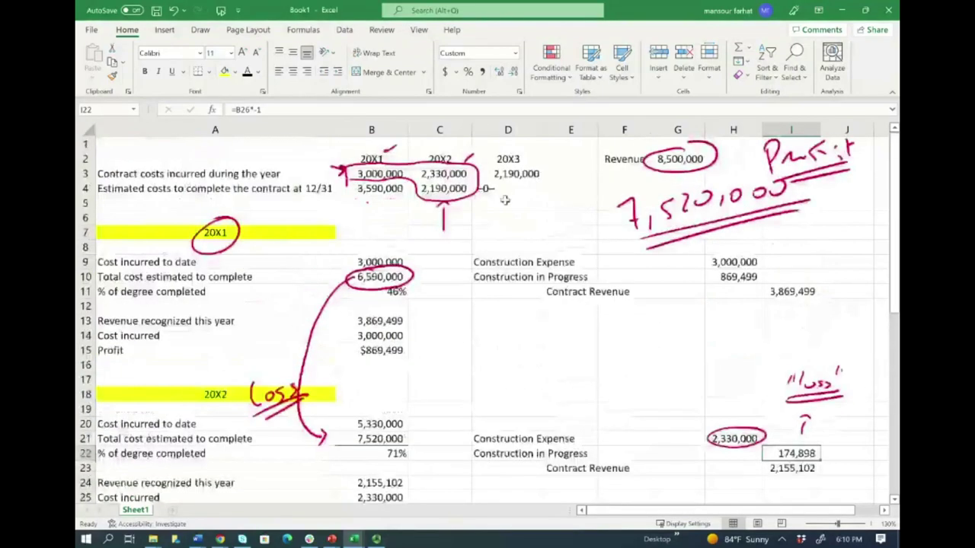
pyautogui.scroll(-4, 424, 290)
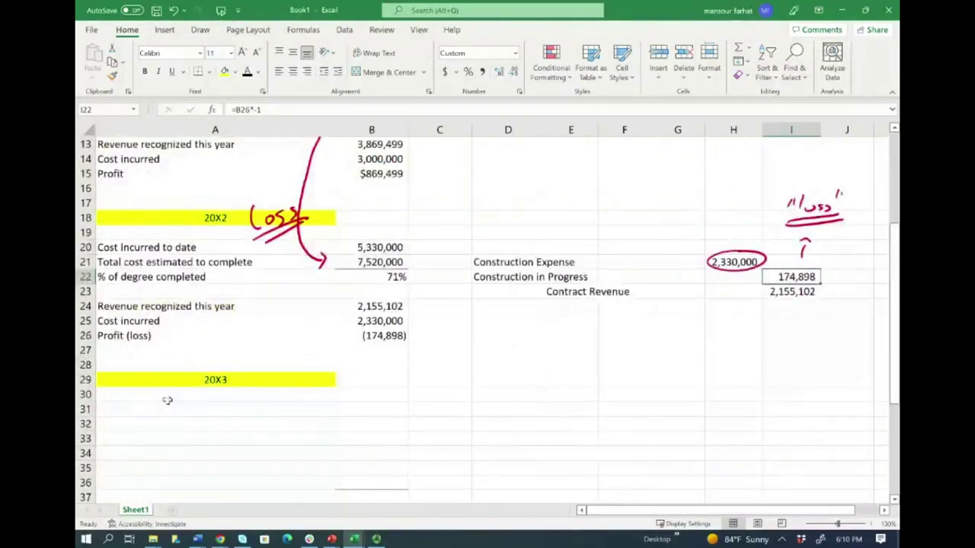
pyautogui.moveTo(137, 409); pyautogui.dragTo(374, 454)
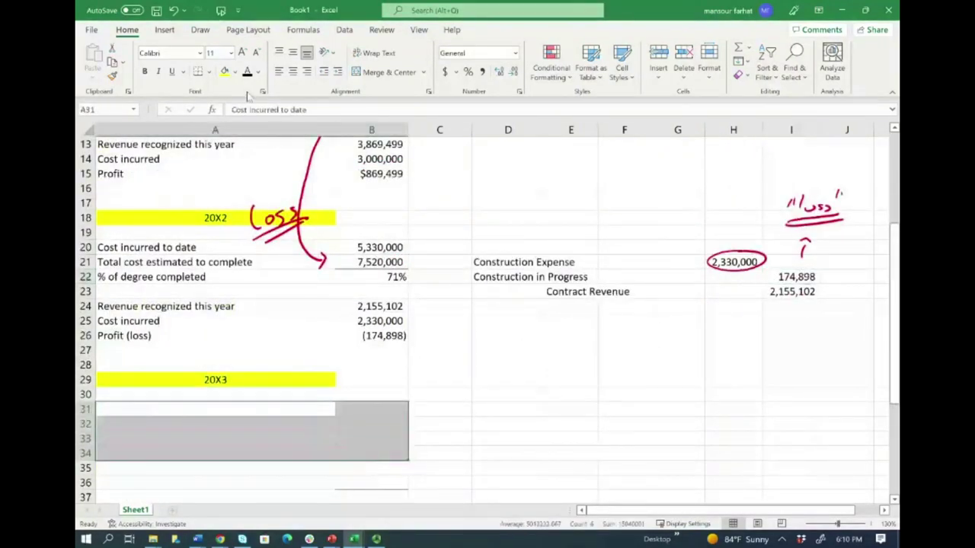
pyautogui.write('Cost incurred to date\t7,520,000 Total cost estimated to complete\t7,520,000 % of degree completed\t100%')
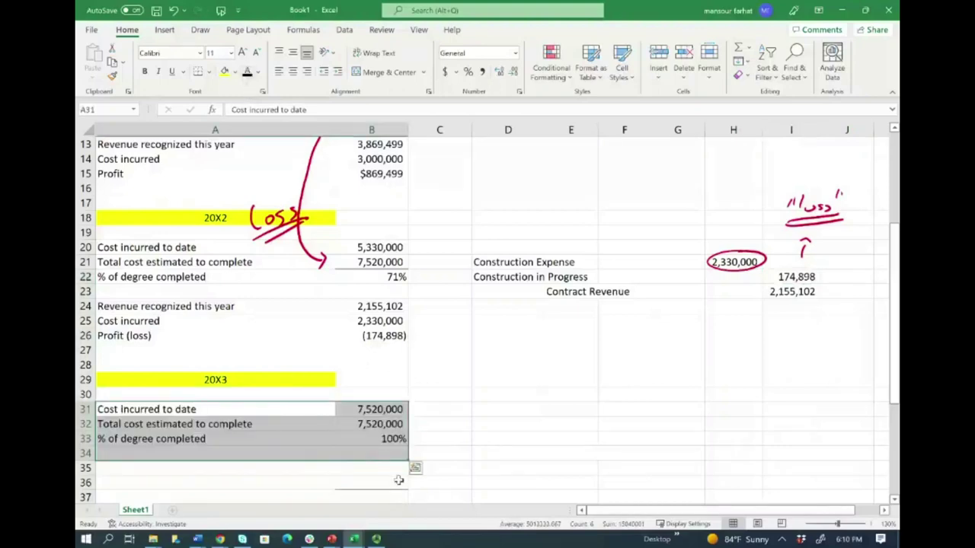
pyautogui.click(375, 403)
pyautogui.write('=(B3+C3+D3)')
pyautogui.scroll(4, 487, 442)
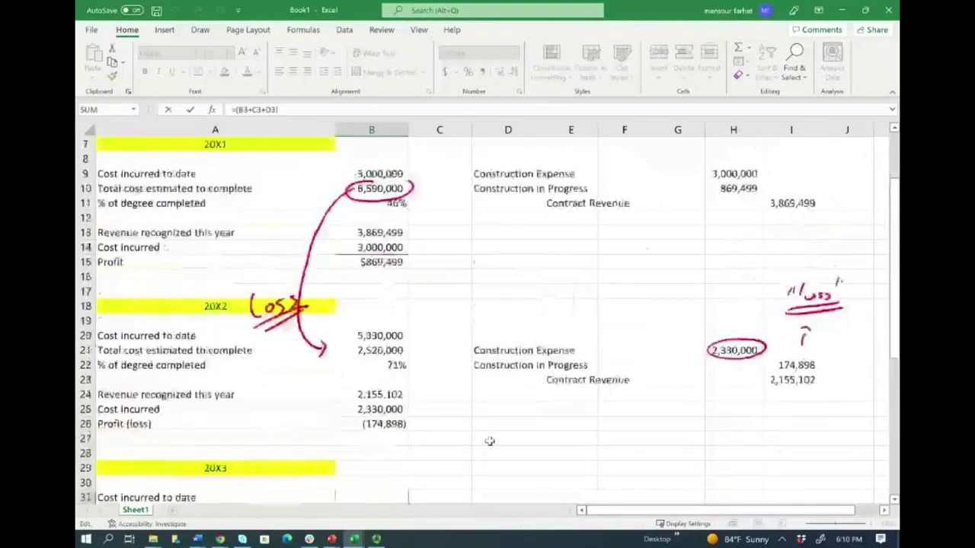
pyautogui.hotkey('ctrl', 'z')
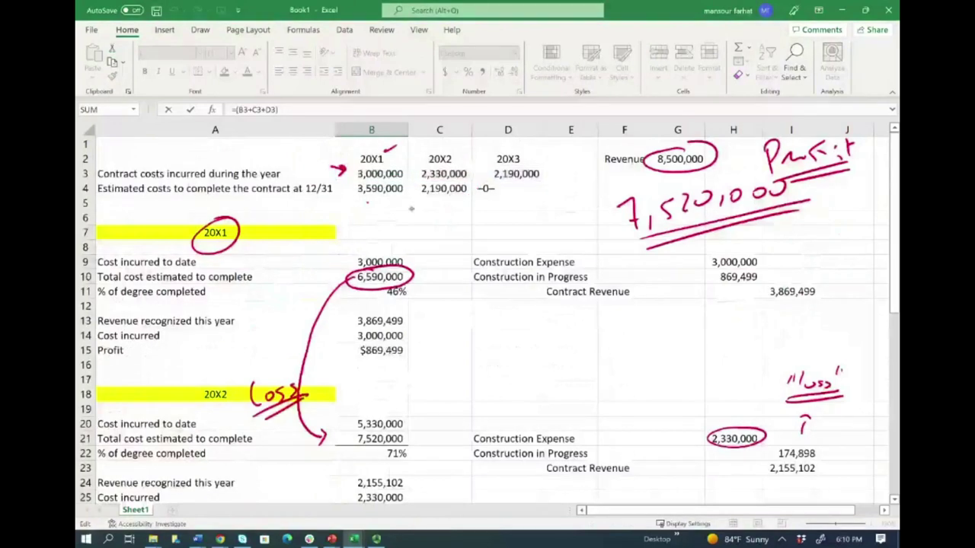
pyautogui.moveTo(419, 166); pyautogui.dragTo(438, 157)
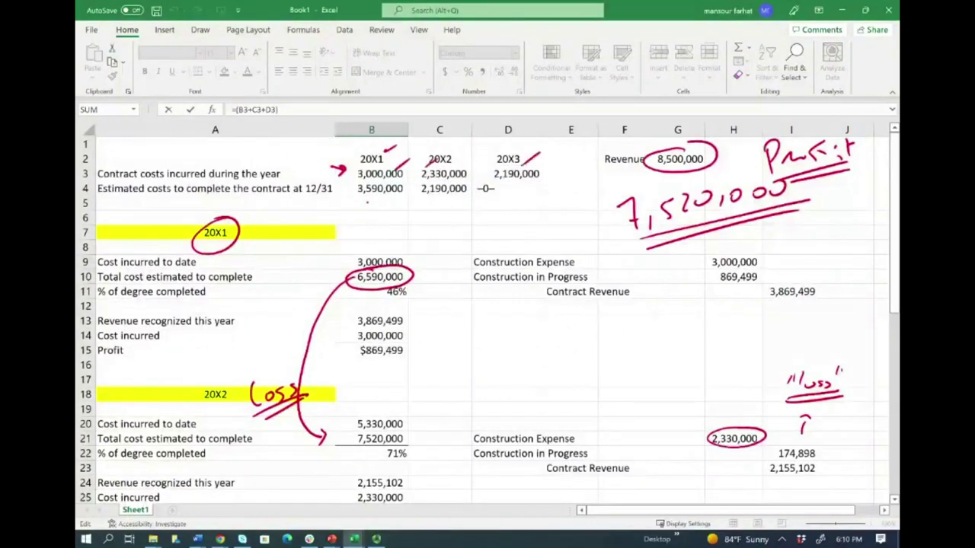
pyautogui.scroll(-3, 323, 448)
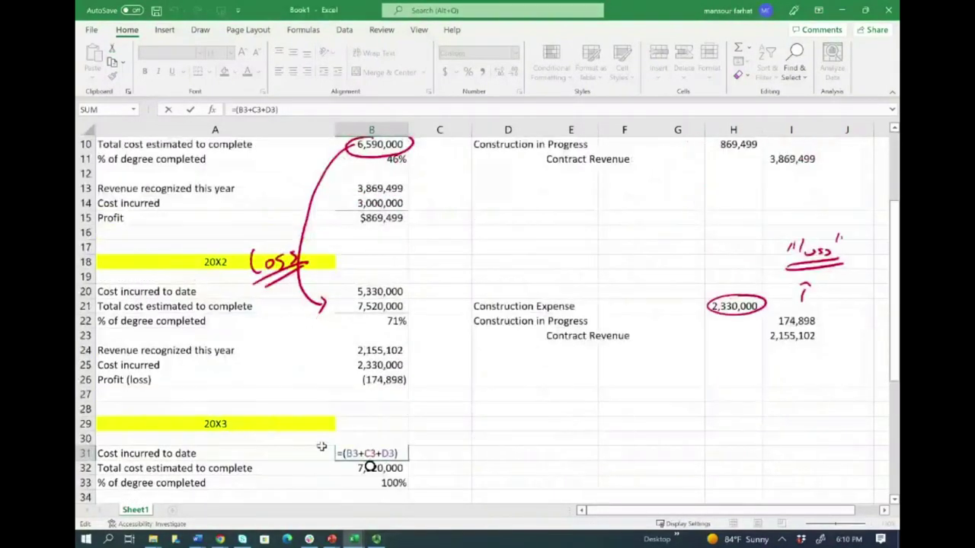
pyautogui.hotkey('ctrl', 'Return')
# Step: Set total estimated cost B32 to 7,520,000 and check the 100% completion in B33
pyautogui.scroll(-1, 317, 485)
pyautogui.click(358, 423)
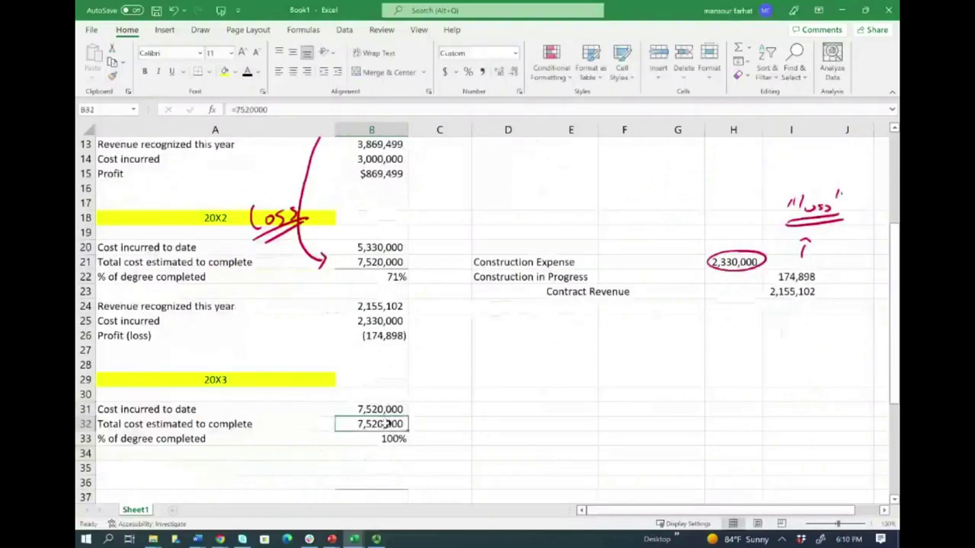
pyautogui.write('=7520000')
pyautogui.hotkey('ctrl', 'Return')
pyautogui.scroll(4, 457, 415)
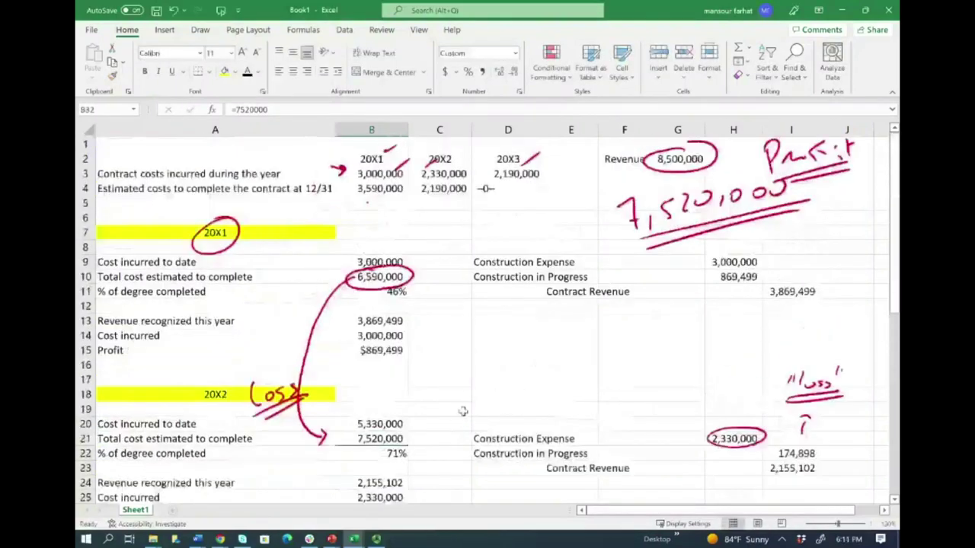
pyautogui.scroll(-3, 435, 277)
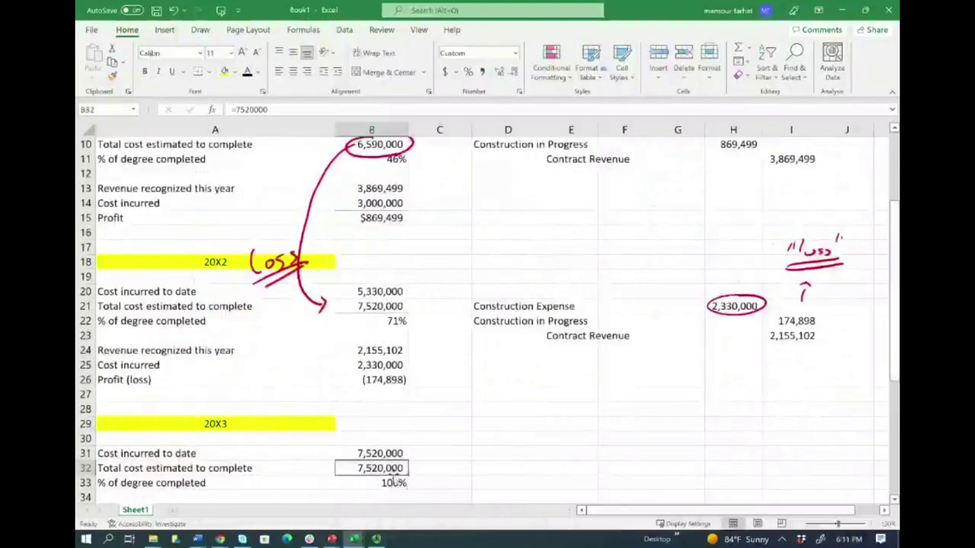
pyautogui.scroll(-1, 383, 463)
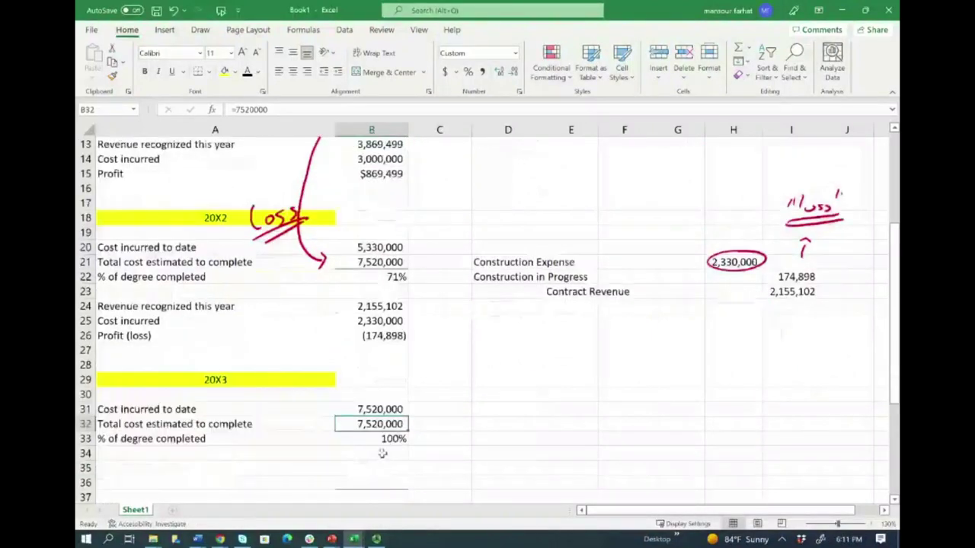
pyautogui.click(389, 439)
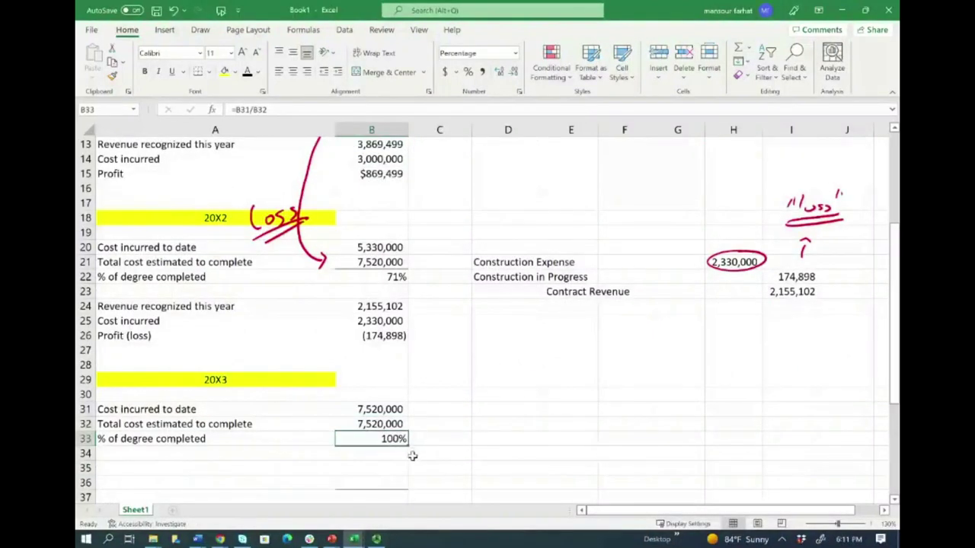
pyautogui.scroll(-2, 412, 456)
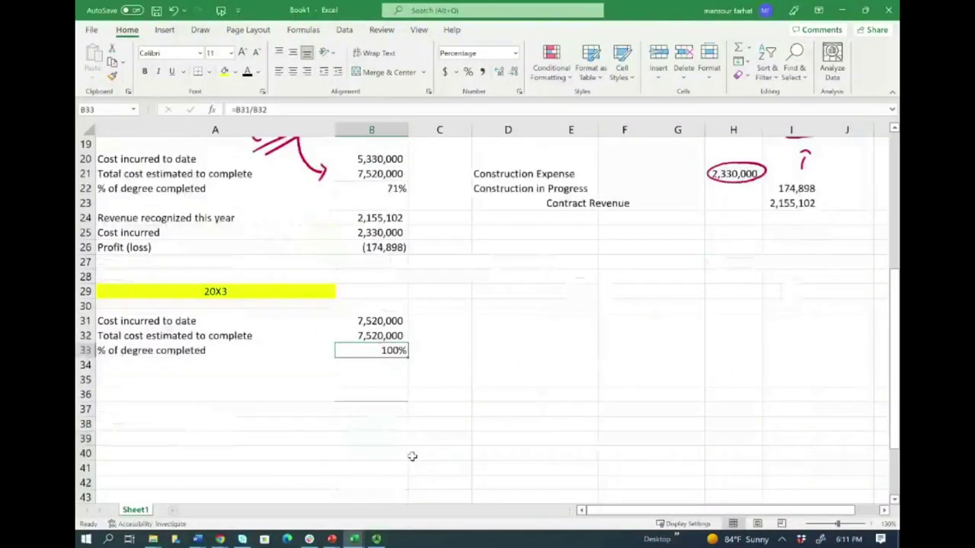
# Step: Paste the revenue, cost and profit rows at A35 and open the B35 revenue formula
pyautogui.click(157, 381)
pyautogui.hotkey('ctrl', 'v')
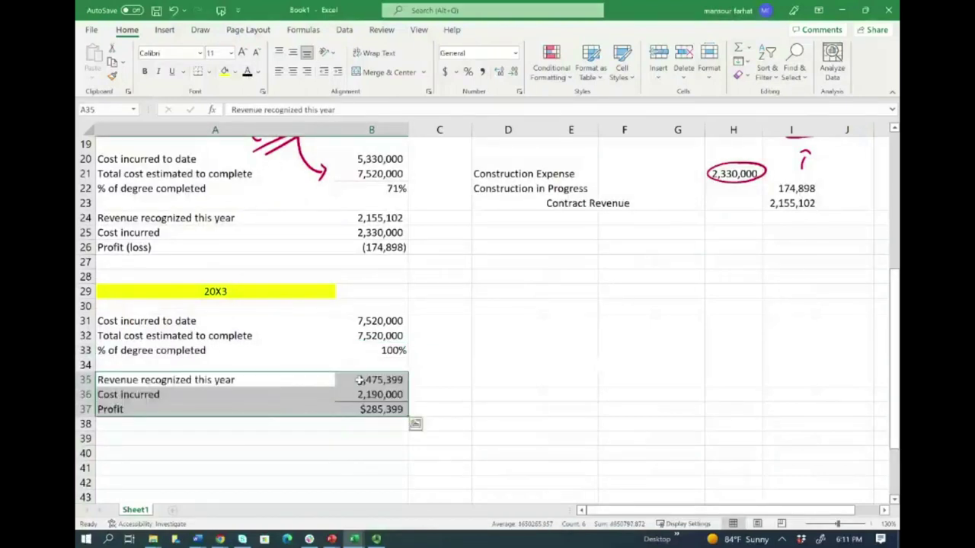
pyautogui.click(370, 408)
pyautogui.click(379, 380)
pyautogui.doubleClick(379, 380)
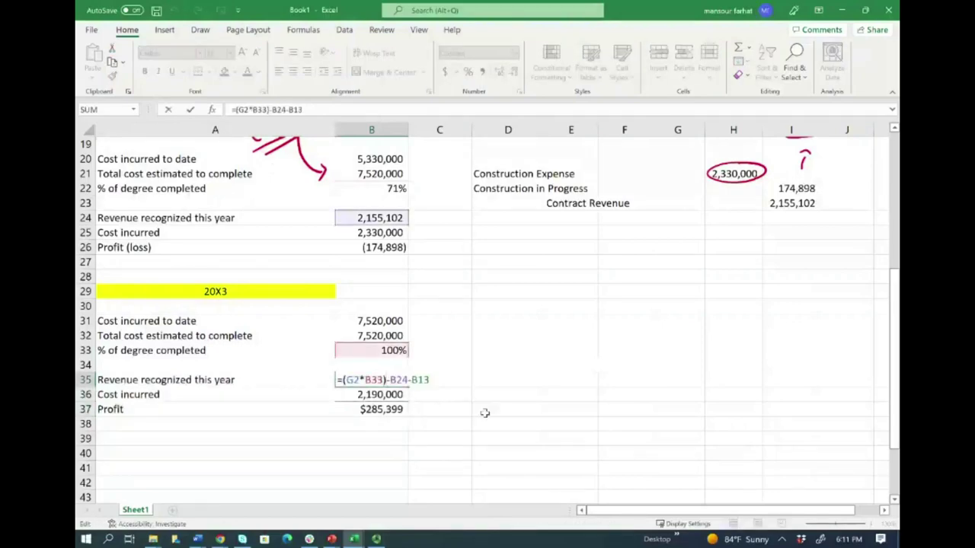
pyautogui.scroll(1, 521, 441)
pyautogui.scroll(5, 522, 441)
pyautogui.scroll(-5, 522, 440)
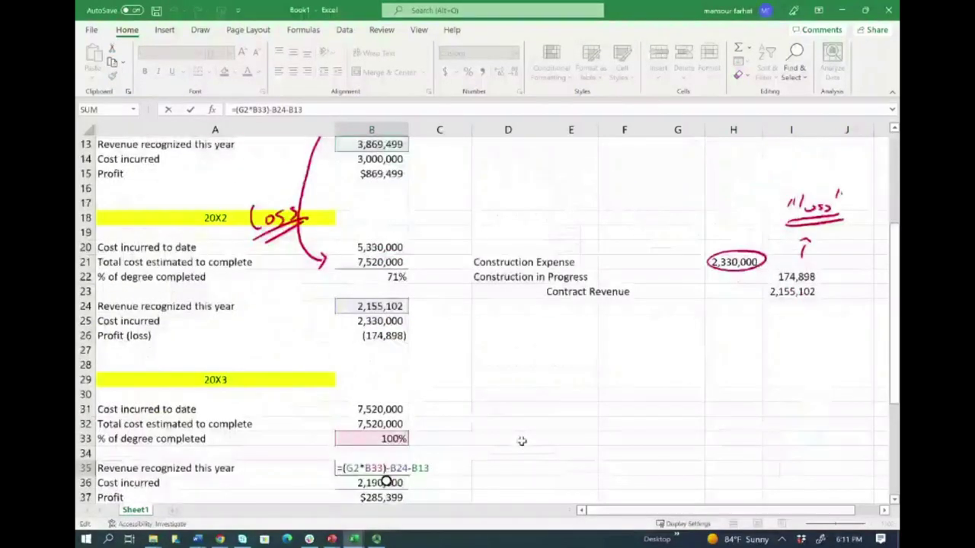
# Step: Handwrite (8.5M x 100%) − Y2 − Y1 beside the table and commit the B35 revenue formula
pyautogui.moveTo(491, 402)
pyautogui.mouseDown()
pyautogui.moveTo(480, 415)
pyautogui.moveTo(492, 405)
pyautogui.mouseUp()
pyautogui.click(502, 416)
pyautogui.moveTo(516, 397)
pyautogui.mouseDown()
pyautogui.moveTo(518, 414)
pyautogui.moveTo(571, 407)
pyautogui.moveTo(592, 390)
pyautogui.moveTo(642, 384)
pyautogui.moveTo(652, 397)
pyautogui.moveTo(684, 381)
pyautogui.mouseUp()
pyautogui.click(640, 385)
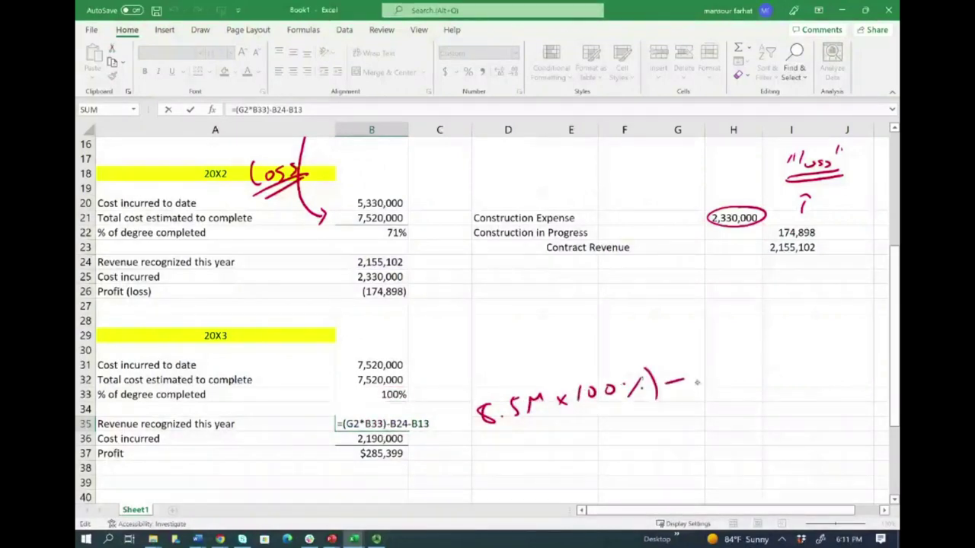
pyautogui.moveTo(710, 348)
pyautogui.mouseDown()
pyautogui.moveTo(708, 376)
pyautogui.moveTo(739, 359)
pyautogui.mouseUp()
pyautogui.moveTo(474, 430); pyautogui.dragTo(466, 445)
pyautogui.moveTo(759, 352); pyautogui.dragTo(778, 346)
pyautogui.moveTo(781, 339)
pyautogui.mouseDown()
pyautogui.moveTo(793, 330)
pyautogui.moveTo(800, 350)
pyautogui.mouseUp()
pyautogui.moveTo(804, 326); pyautogui.dragTo(809, 358)
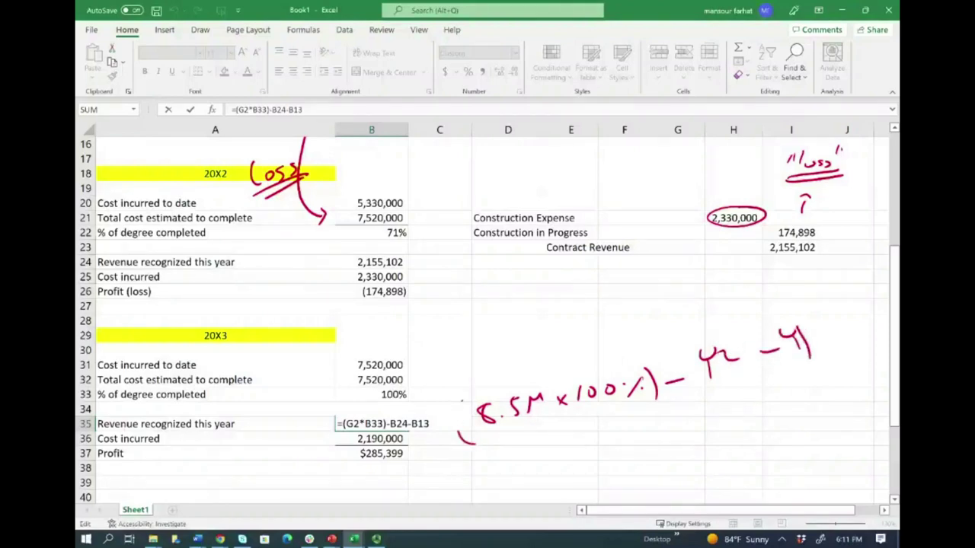
pyautogui.press('Return')
# Step: Review B35's referenced cells and check the 20X3 cost against the 2,190,000 contract cost
pyautogui.doubleClick(392, 424)
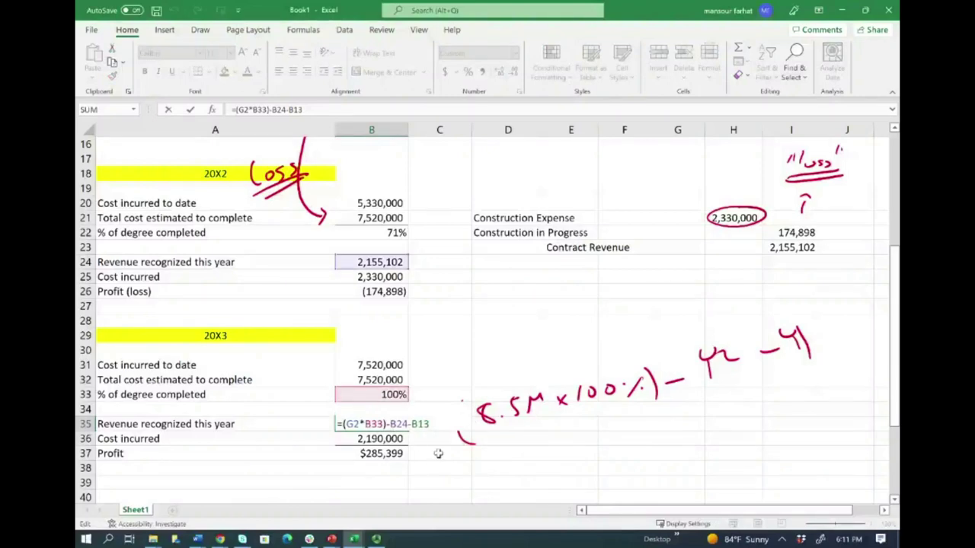
pyautogui.scroll(2, 438, 454)
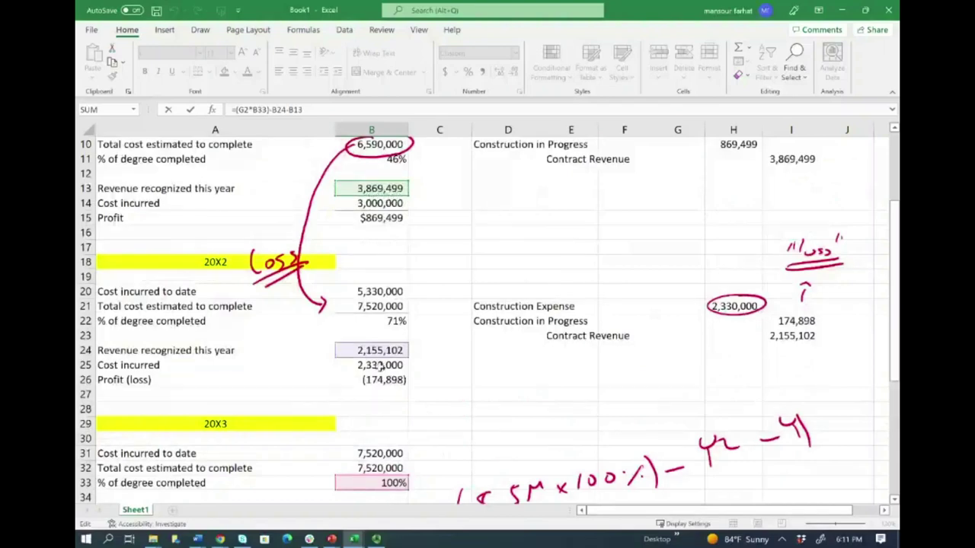
pyautogui.scroll(-1, 491, 457)
pyautogui.scroll(-2, 491, 455)
pyautogui.click(461, 421)
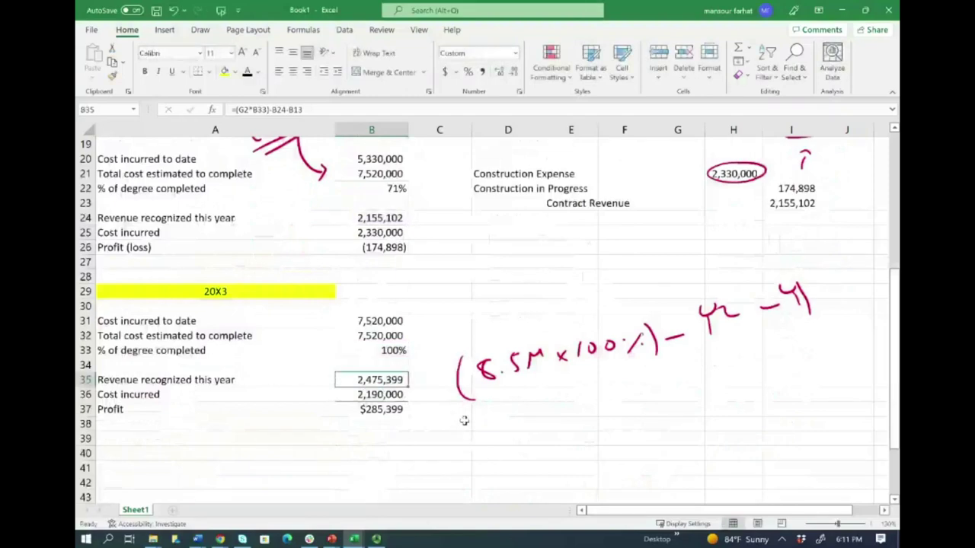
pyautogui.click(366, 383)
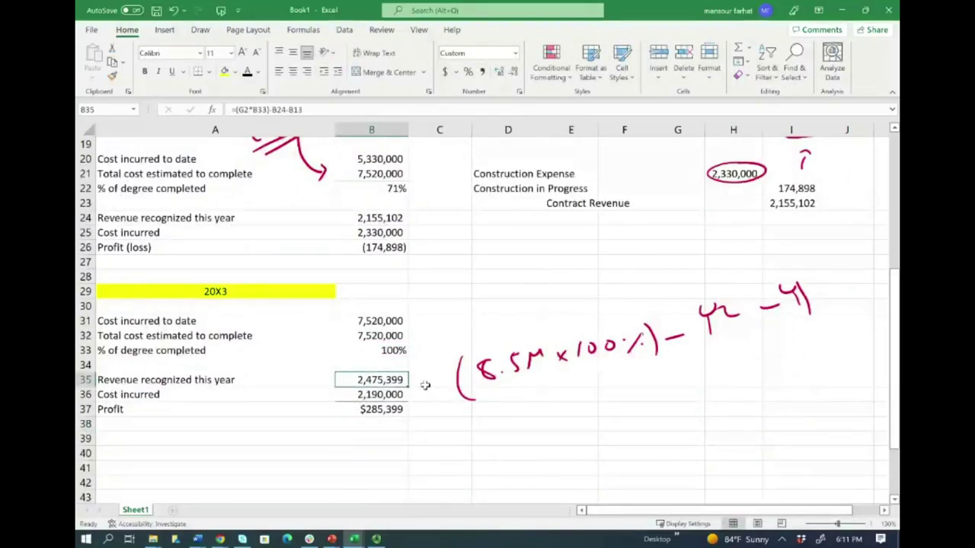
pyautogui.press('Down')
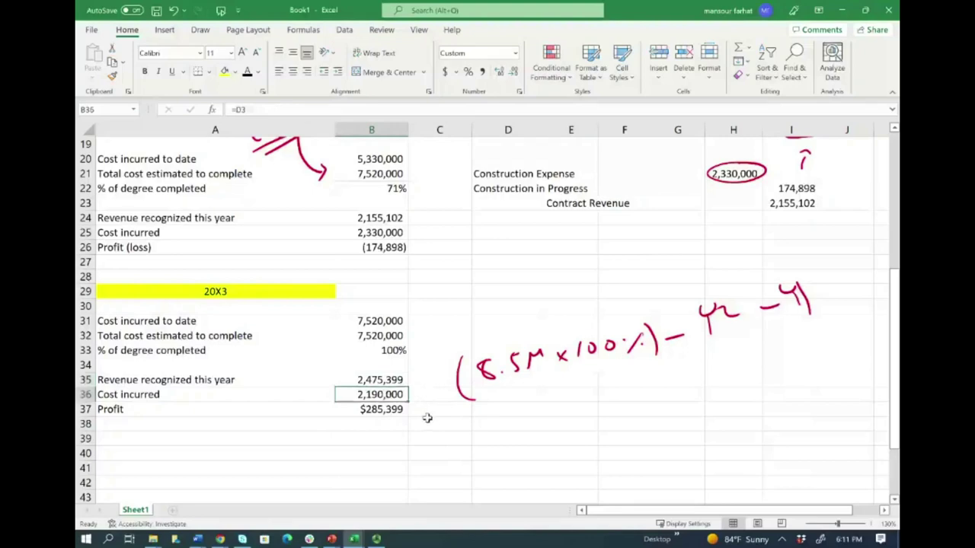
pyautogui.scroll(6, 427, 418)
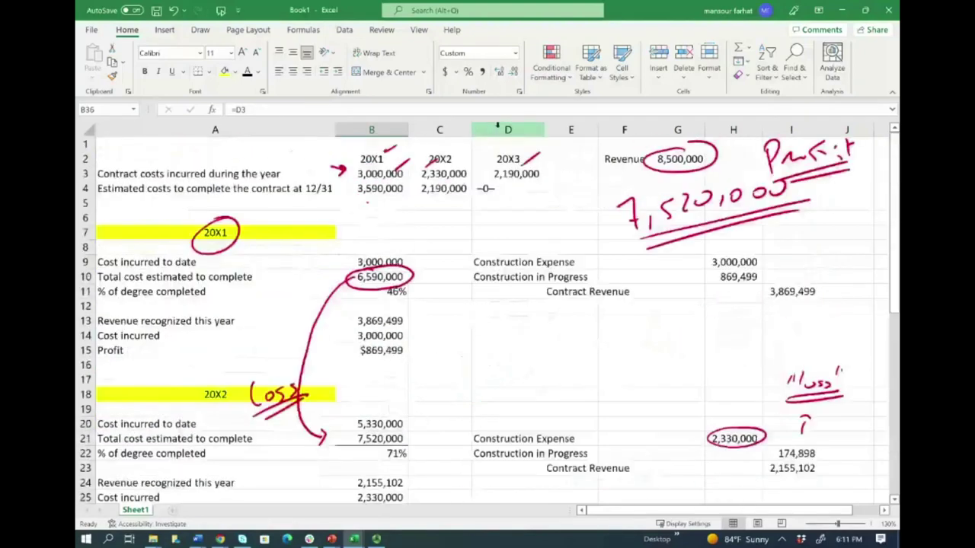
pyautogui.click(514, 174)
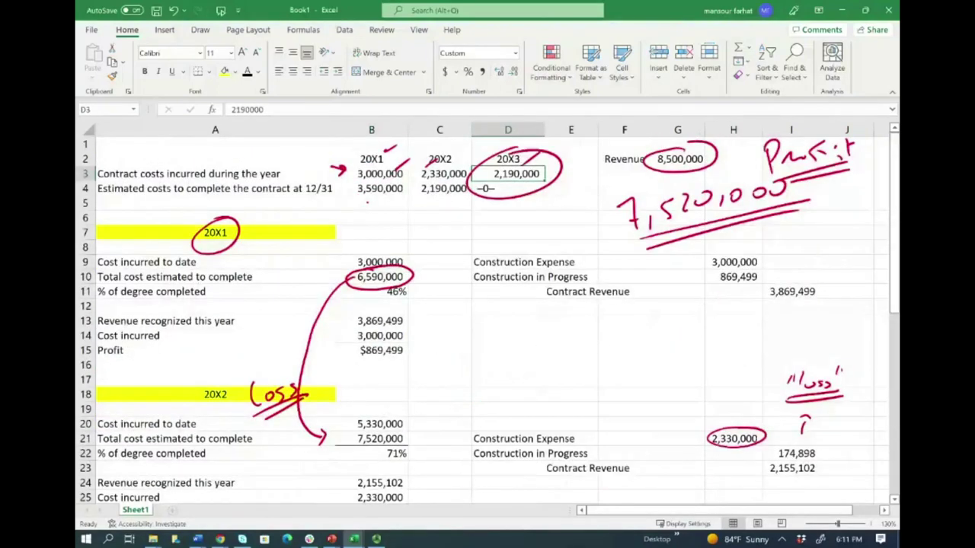
pyautogui.scroll(-3, 483, 285)
pyautogui.scroll(-2, 483, 285)
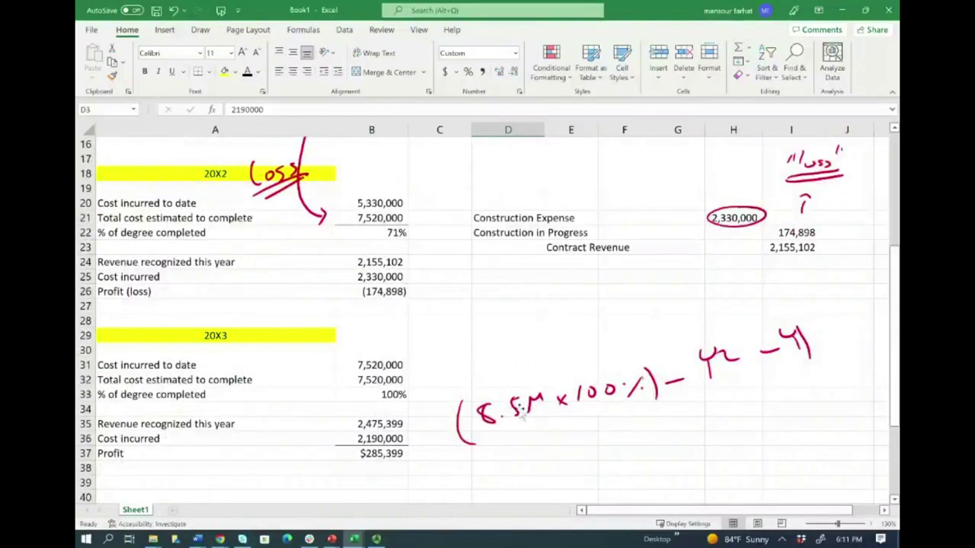
pyautogui.click(656, 391)
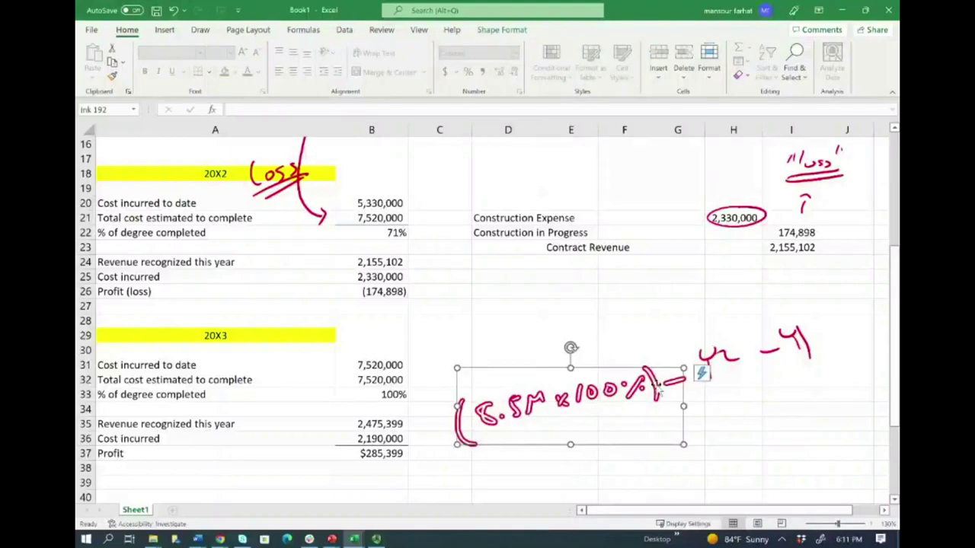
# Step: Erase the handwritten 8.5M × 100% formula note and its leftover ink strokes
pyautogui.press('Delete')
pyautogui.click(719, 351)
pyautogui.press('Delete')
pyautogui.click(788, 341)
pyautogui.press('Delete')
# Step: Paste the 20X3 journal entry beside the figures and check the Construction in Progress and Contract Revenue formulas
pyautogui.moveTo(457, 365)
pyautogui.mouseDown()
pyautogui.moveTo(714, 453)
pyautogui.moveTo(825, 461)
pyautogui.mouseUp()
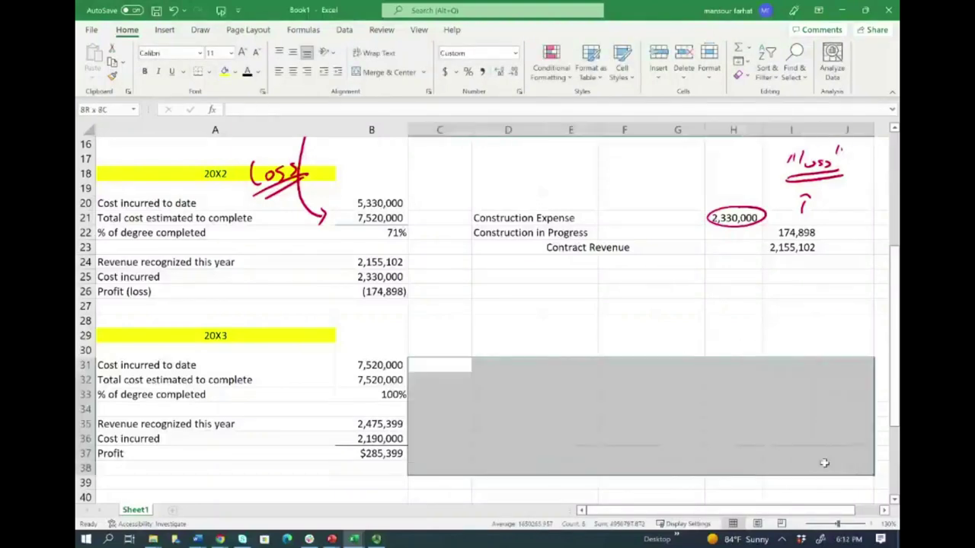
pyautogui.write('Construction Expense\t2,190,000 Construction in Progress\t285,399 Contract Revenue\t2,475,399')
pyautogui.click(727, 394)
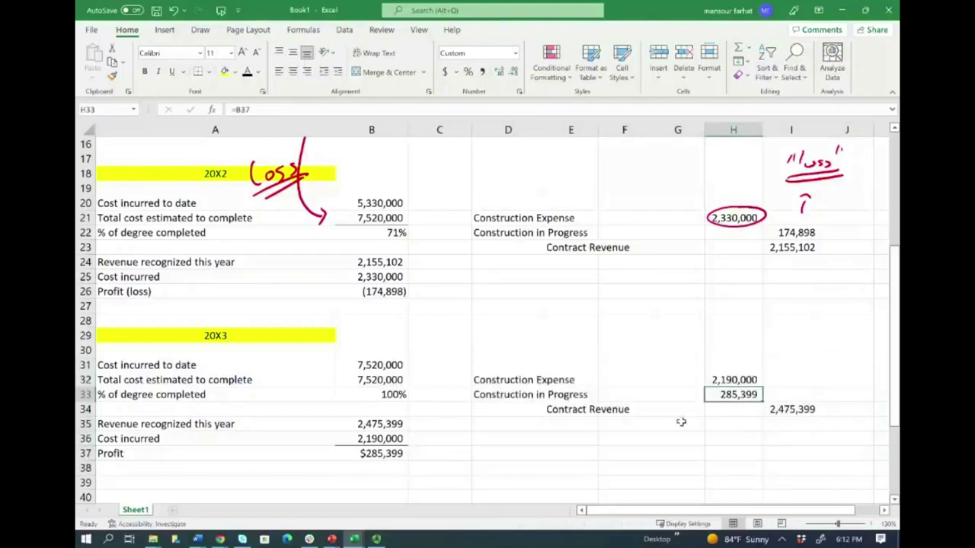
pyautogui.click(801, 410)
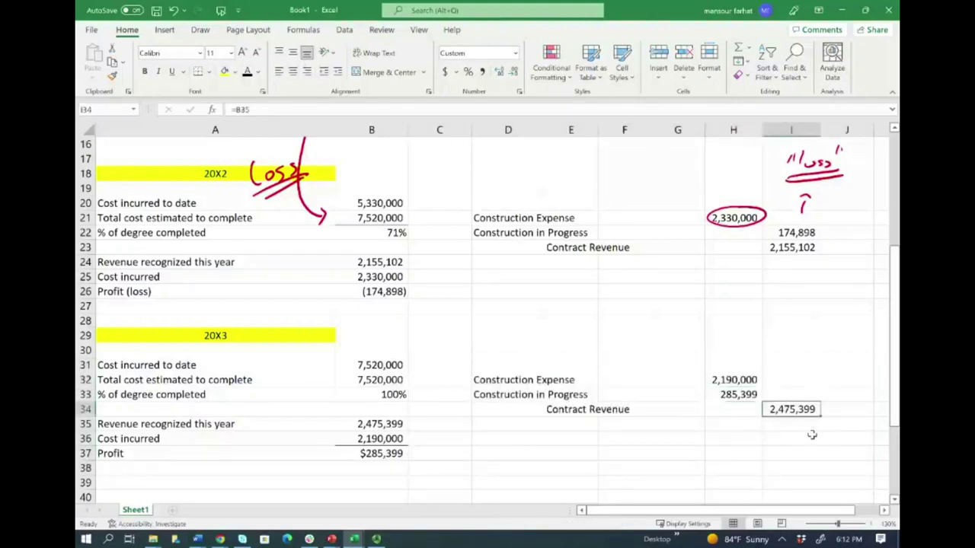
# Step: Circle the 20X3 revenue 2,475,399 and cost 2,190,000, and draw an arrow toward the journal entry
pyautogui.moveTo(377, 411)
pyautogui.mouseDown()
pyautogui.moveTo(407, 430)
pyautogui.moveTo(377, 410)
pyautogui.mouseUp()
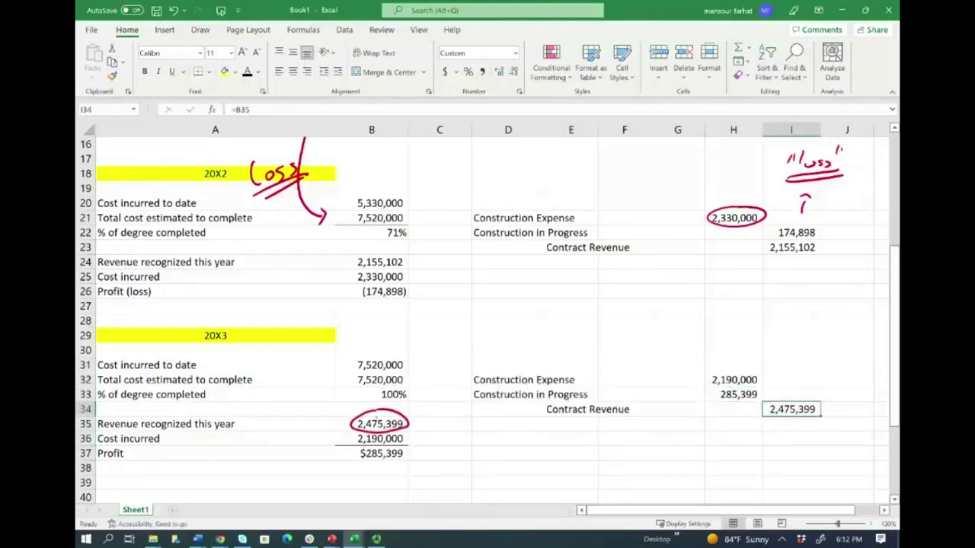
pyautogui.moveTo(367, 432)
pyautogui.mouseDown()
pyautogui.moveTo(393, 449)
pyautogui.moveTo(356, 434)
pyautogui.mouseUp()
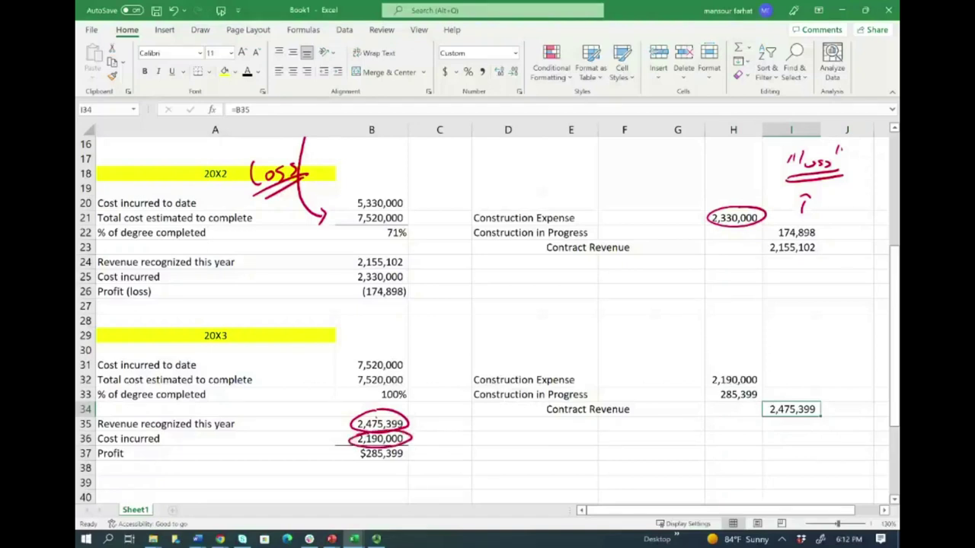
pyautogui.moveTo(503, 401); pyautogui.dragTo(502, 430)
pyautogui.moveTo(493, 419)
pyautogui.mouseDown()
pyautogui.moveTo(502, 431)
pyautogui.moveTo(510, 419)
pyautogui.mouseUp()
# Step: Erase the arrow, circles, Loss and Profit notes, and the 7,520,000 and 6,590,000 marks
pyautogui.moveTo(786, 424)
pyautogui.mouseDown()
pyautogui.moveTo(317, 431)
pyautogui.moveTo(247, 209)
pyautogui.moveTo(332, 187)
pyautogui.mouseUp()
pyautogui.moveTo(852, 173)
pyautogui.mouseDown()
pyautogui.moveTo(736, 220)
pyautogui.moveTo(797, 152)
pyautogui.moveTo(803, 162)
pyautogui.mouseUp()
pyautogui.scroll(5, 376, 417)
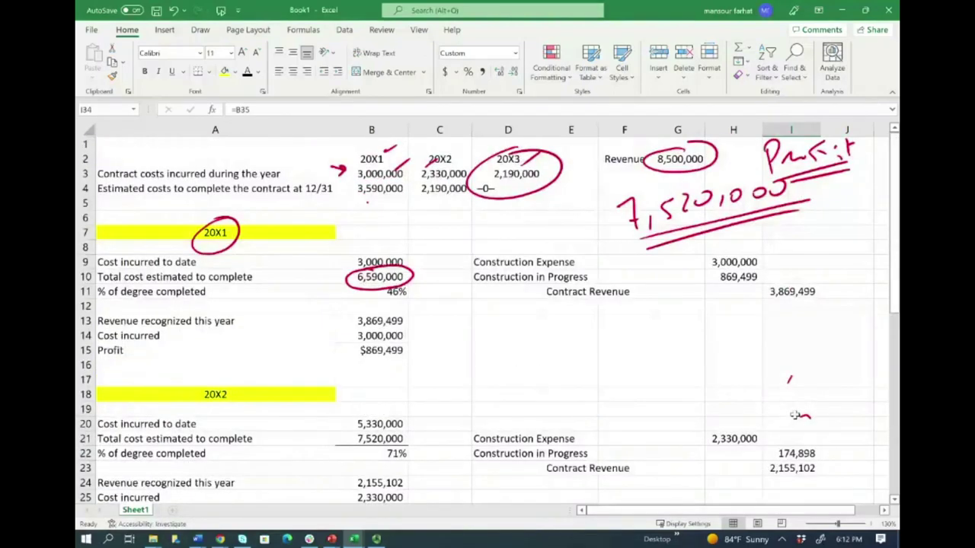
pyautogui.moveTo(794, 415)
pyautogui.mouseDown()
pyautogui.moveTo(749, 197)
pyautogui.moveTo(704, 198)
pyautogui.moveTo(746, 210)
pyautogui.moveTo(642, 184)
pyautogui.moveTo(569, 230)
pyautogui.mouseUp()
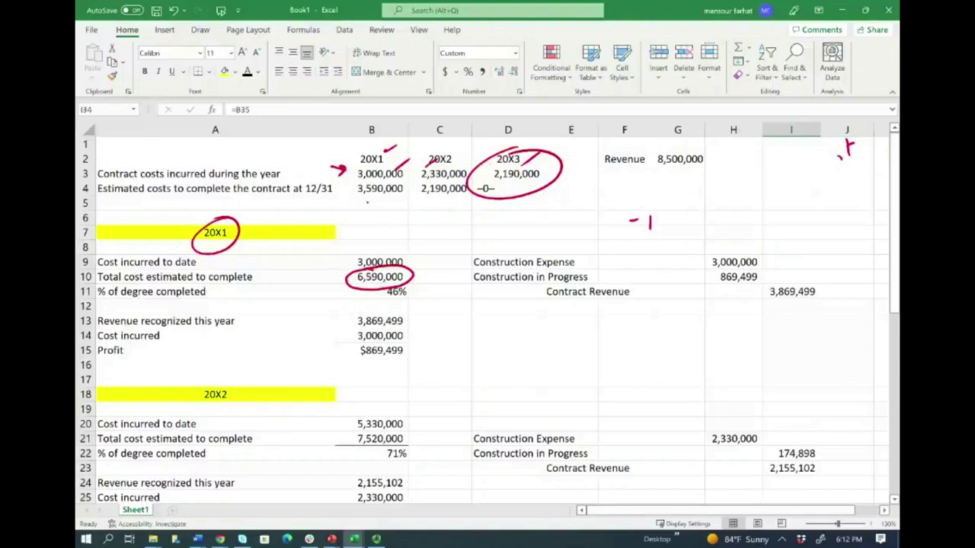
pyautogui.moveTo(776, 305); pyautogui.dragTo(798, 283)
# Step: Mark the 20X1 and 20X2 entry amounts with small X marks and tick the 2,330,000 expense
pyautogui.moveTo(726, 258)
pyautogui.mouseDown()
pyautogui.moveTo(741, 246)
pyautogui.moveTo(725, 273)
pyautogui.moveTo(740, 283)
pyautogui.moveTo(726, 290)
pyautogui.mouseUp()
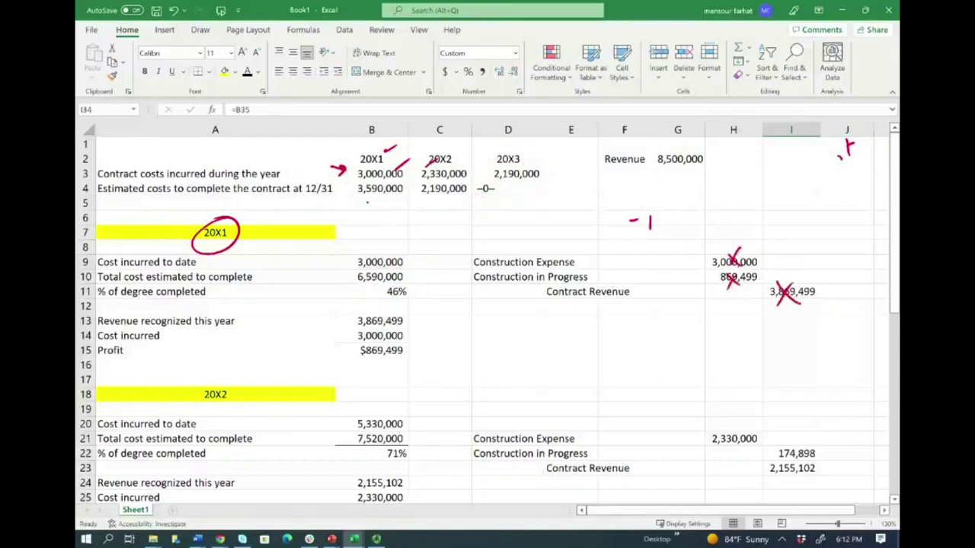
pyautogui.moveTo(787, 461)
pyautogui.mouseDown()
pyautogui.moveTo(799, 475)
pyautogui.moveTo(788, 478)
pyautogui.mouseUp()
pyautogui.moveTo(789, 451)
pyautogui.mouseDown()
pyautogui.moveTo(807, 459)
pyautogui.moveTo(794, 461)
pyautogui.mouseUp()
pyautogui.moveTo(729, 438); pyautogui.dragTo(744, 433)
# Step: Strike through the 20X1 and 20X2 journal entries with large red crosses
pyautogui.moveTo(502, 236); pyautogui.dragTo(689, 333)
pyautogui.moveTo(518, 355); pyautogui.dragTo(657, 214)
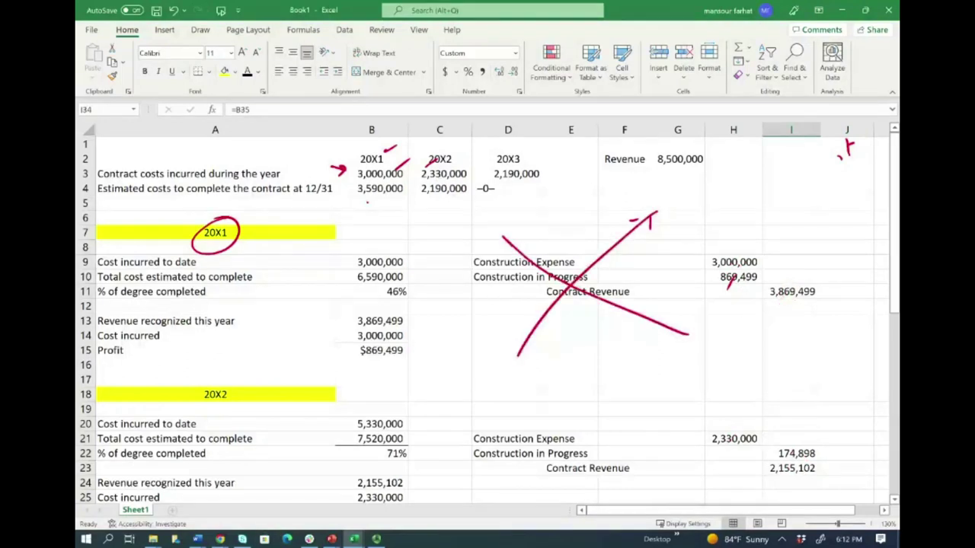
pyautogui.moveTo(624, 404); pyautogui.dragTo(702, 504)
pyautogui.moveTo(682, 402); pyautogui.dragTo(598, 502)
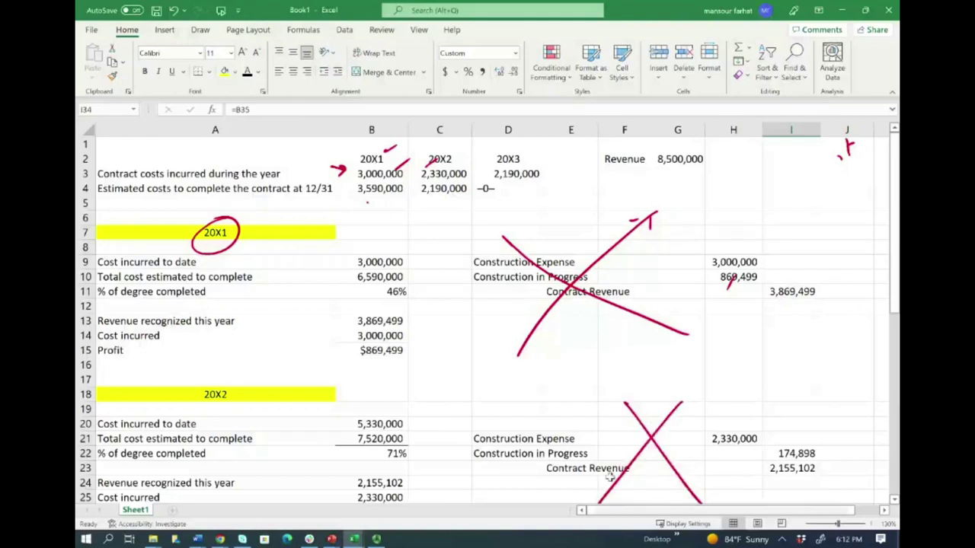
# Step: Draw a red box around the Year X3 entry and circle 8,500,000 and 7,520,000
pyautogui.scroll(-9, 636, 440)
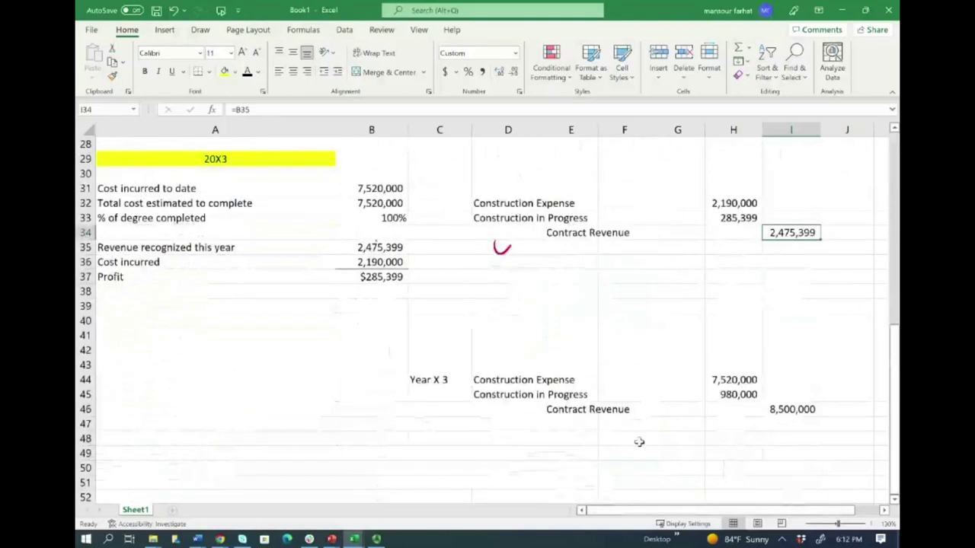
pyautogui.moveTo(455, 363)
pyautogui.mouseDown()
pyautogui.moveTo(459, 402)
pyautogui.moveTo(838, 450)
pyautogui.moveTo(533, 339)
pyautogui.moveTo(445, 354)
pyautogui.mouseUp()
pyautogui.moveTo(802, 395)
pyautogui.mouseDown()
pyautogui.moveTo(769, 400)
pyautogui.moveTo(785, 396)
pyautogui.mouseUp()
pyautogui.moveTo(740, 368)
pyautogui.mouseDown()
pyautogui.moveTo(740, 390)
pyautogui.moveTo(740, 367)
pyautogui.mouseUp()
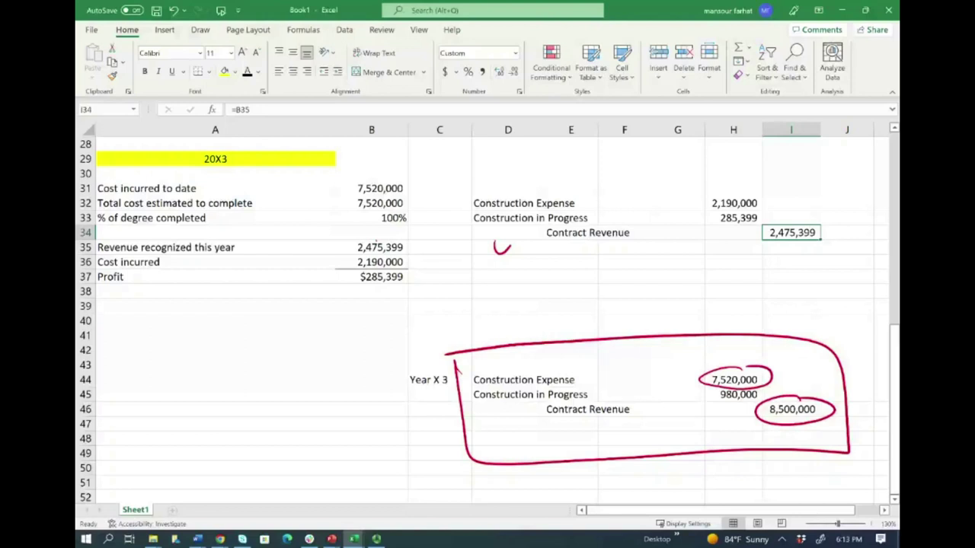
# Step: Handwrite 'Completed' in red above the boxed Year X3 entry
pyautogui.moveTo(515, 292)
pyautogui.mouseDown()
pyautogui.moveTo(507, 329)
pyautogui.moveTo(535, 314)
pyautogui.mouseUp()
pyautogui.moveTo(547, 316)
pyautogui.mouseDown()
pyautogui.moveTo(560, 306)
pyautogui.moveTo(577, 314)
pyautogui.mouseUp()
pyautogui.moveTo(592, 303)
pyautogui.mouseDown()
pyautogui.moveTo(593, 326)
pyautogui.moveTo(605, 306)
pyautogui.mouseUp()
pyautogui.moveTo(624, 266)
pyautogui.mouseDown()
pyautogui.moveTo(620, 304)
pyautogui.moveTo(631, 298)
pyautogui.mouseUp()
pyautogui.moveTo(649, 263)
pyautogui.mouseDown()
pyautogui.moveTo(641, 317)
pyautogui.moveTo(682, 303)
pyautogui.mouseUp()
pyautogui.moveTo(704, 265); pyautogui.dragTo(696, 303)
# Step: Handwrite 'Contract' in red below the boxed Year X3 entry
pyautogui.moveTo(557, 466); pyautogui.dragTo(545, 492)
pyautogui.moveTo(577, 478)
pyautogui.mouseDown()
pyautogui.moveTo(568, 487)
pyautogui.moveTo(595, 480)
pyautogui.mouseUp()
pyautogui.moveTo(592, 481)
pyautogui.mouseDown()
pyautogui.moveTo(614, 461)
pyautogui.moveTo(614, 498)
pyautogui.mouseUp()
pyautogui.moveTo(623, 484)
pyautogui.mouseDown()
pyautogui.moveTo(648, 474)
pyautogui.moveTo(662, 486)
pyautogui.mouseUp()
pyautogui.moveTo(681, 467); pyautogui.dragTo(684, 488)
pyautogui.moveTo(699, 447); pyautogui.dragTo(695, 488)
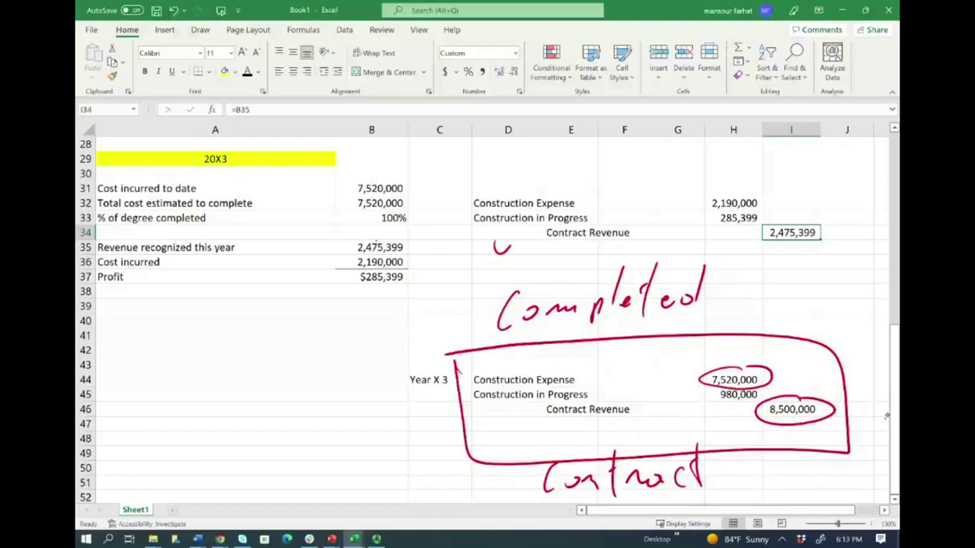
pyautogui.scroll(2, 487, 319)
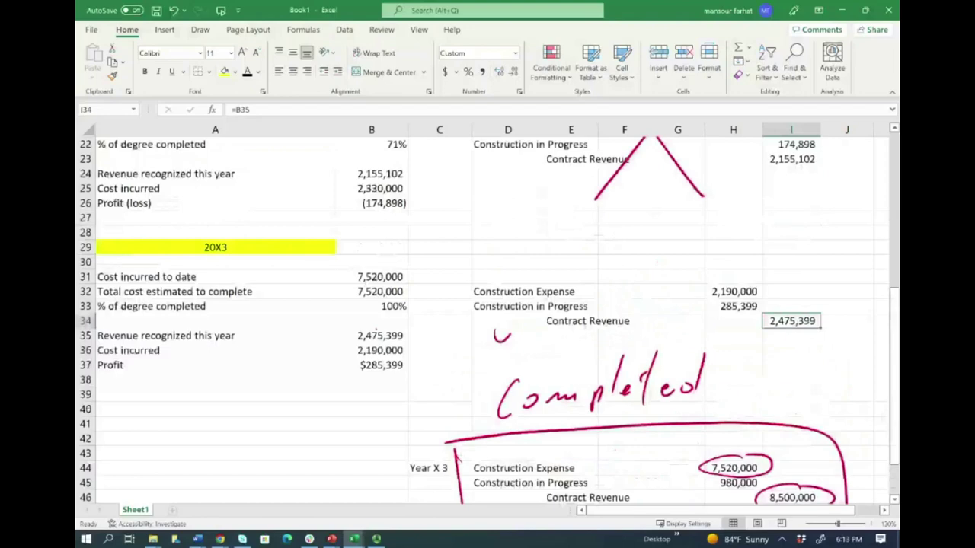
# Step: Circle the 20X1 revenue 3,869,499, 20X2 revenue 2,155,102 and the Year X3 amounts, widening the 7,520,000 circle
pyautogui.scroll(7, 487, 320)
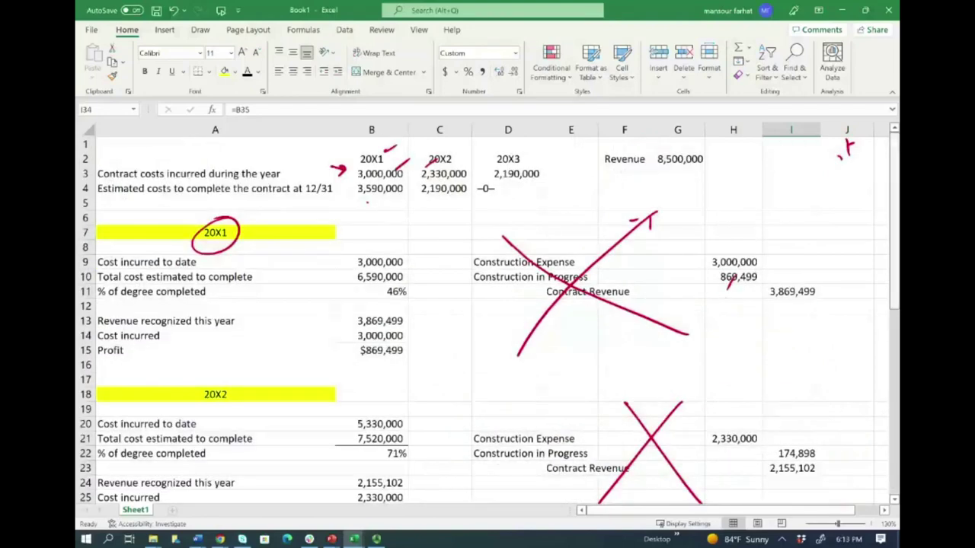
pyautogui.moveTo(781, 280); pyautogui.dragTo(804, 270)
pyautogui.moveTo(803, 459)
pyautogui.mouseDown()
pyautogui.moveTo(796, 467)
pyautogui.moveTo(832, 472)
pyautogui.mouseUp()
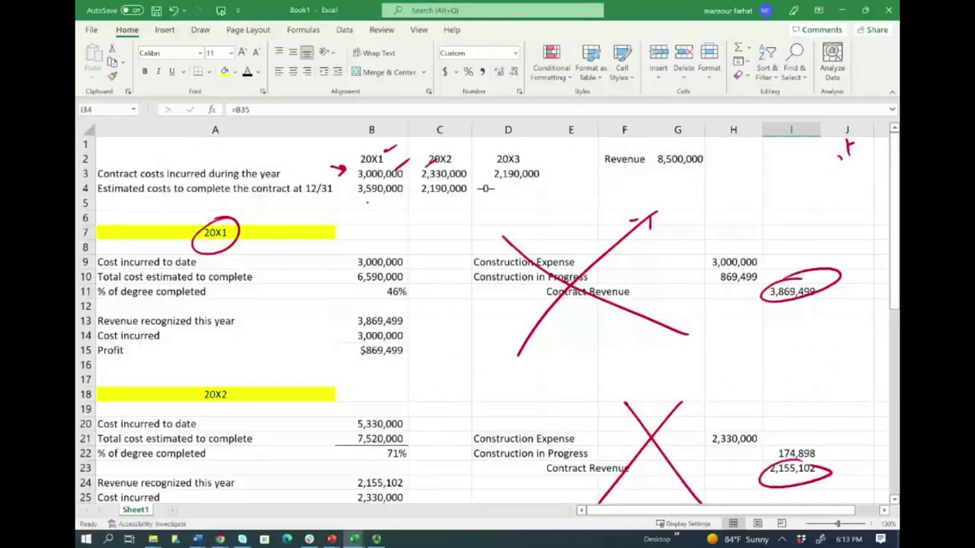
pyautogui.scroll(-4, 488, 320)
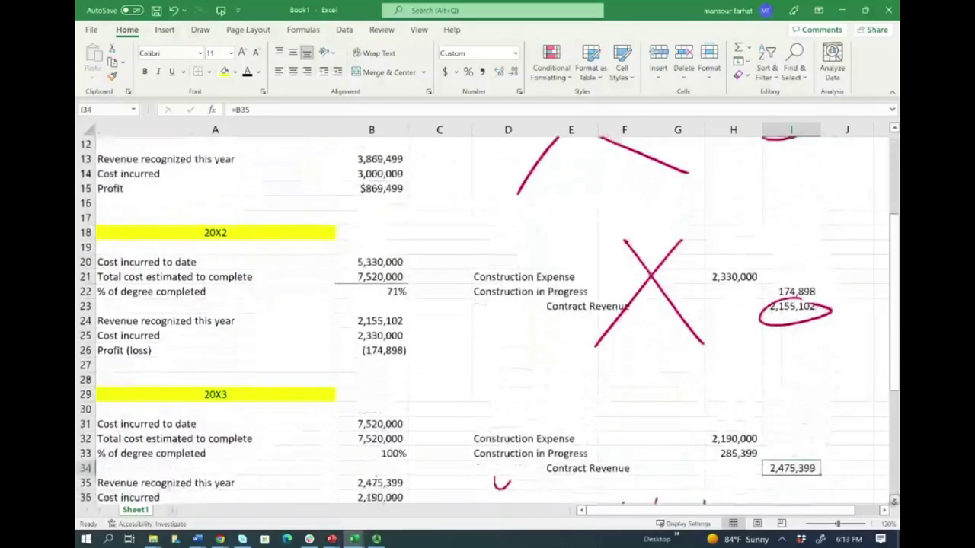
pyautogui.moveTo(796, 440); pyautogui.dragTo(838, 449)
pyautogui.scroll(-3, 487, 320)
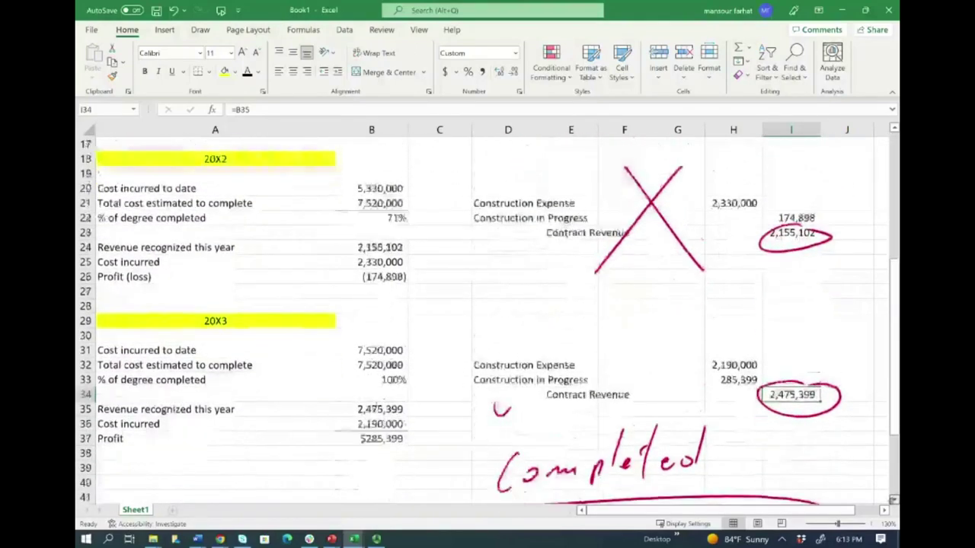
pyautogui.scroll(-2, 488, 320)
pyautogui.moveTo(828, 385); pyautogui.dragTo(821, 413)
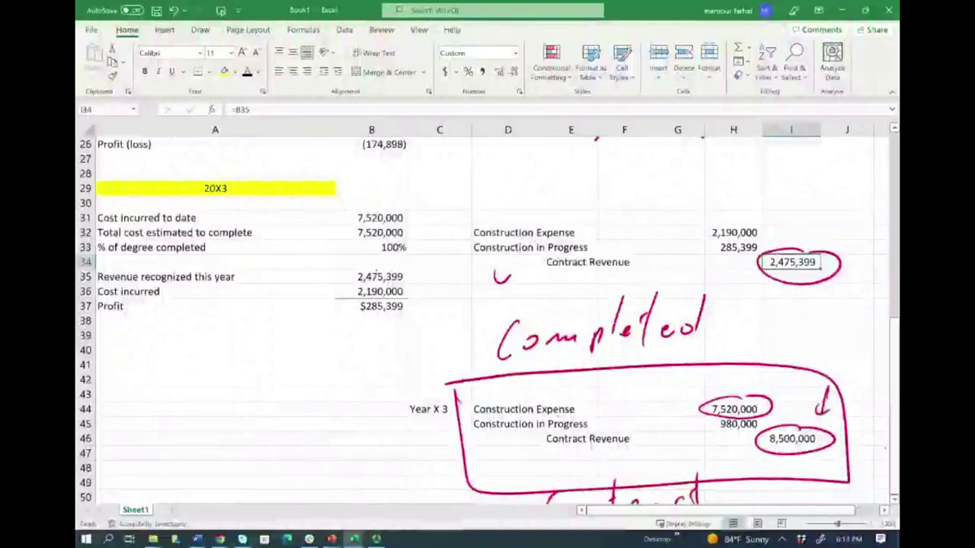
pyautogui.moveTo(748, 396)
pyautogui.mouseDown()
pyautogui.moveTo(691, 407)
pyautogui.moveTo(768, 412)
pyautogui.mouseUp()
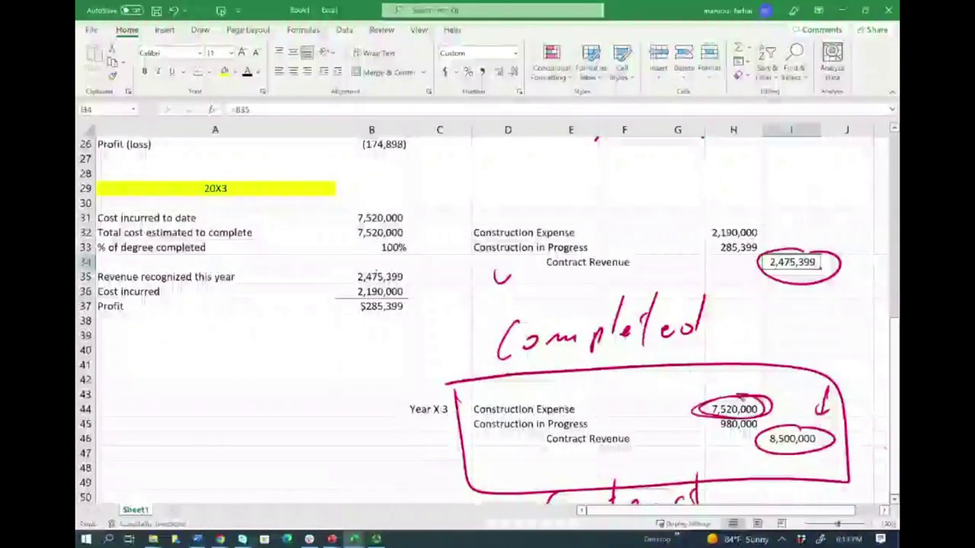
# Step: Write 'Y1 + Y2 + Y3' in red above the boxed entry
pyautogui.moveTo(699, 371); pyautogui.dragTo(713, 381)
pyautogui.moveTo(722, 367)
pyautogui.mouseDown()
pyautogui.moveTo(720, 385)
pyautogui.moveTo(745, 373)
pyautogui.mouseUp()
pyautogui.moveTo(739, 367)
pyautogui.mouseDown()
pyautogui.moveTo(740, 381)
pyautogui.moveTo(761, 374)
pyautogui.mouseUp()
pyautogui.moveTo(771, 357)
pyautogui.mouseDown()
pyautogui.moveTo(782, 372)
pyautogui.moveTo(804, 358)
pyautogui.mouseUp()
pyautogui.moveTo(798, 352)
pyautogui.mouseDown()
pyautogui.moveTo(797, 365)
pyautogui.moveTo(816, 355)
pyautogui.mouseUp()
pyautogui.moveTo(824, 338)
pyautogui.mouseDown()
pyautogui.moveTo(824, 360)
pyautogui.moveTo(833, 359)
pyautogui.mouseUp()
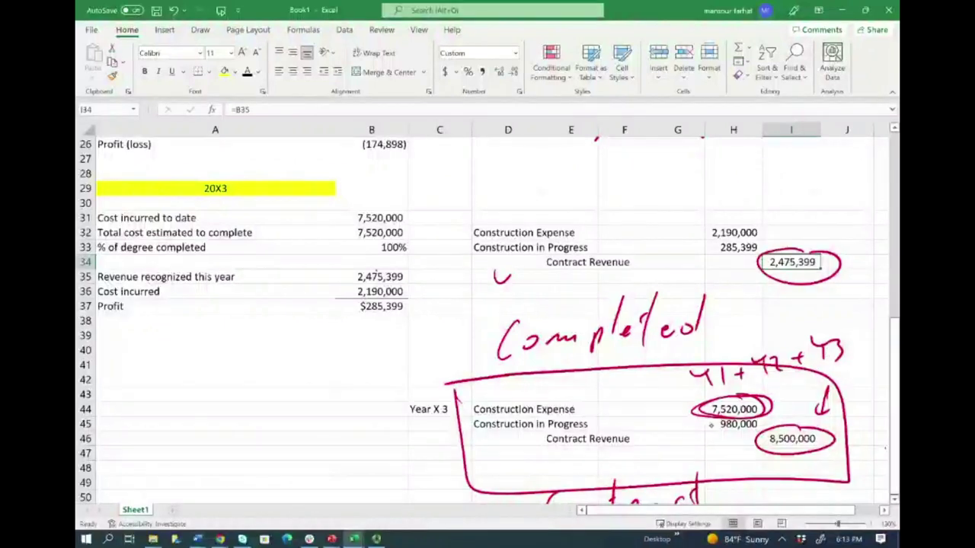
# Step: Add a P−L note beside Construction in Progress, erase the 7,520,000 circle, and circle 'Year X 3'
pyautogui.moveTo(638, 417); pyautogui.dragTo(637, 437)
pyautogui.moveTo(636, 413)
pyautogui.mouseDown()
pyautogui.moveTo(652, 429)
pyautogui.moveTo(674, 414)
pyautogui.moveTo(664, 448)
pyautogui.moveTo(676, 428)
pyautogui.moveTo(695, 441)
pyautogui.mouseUp()
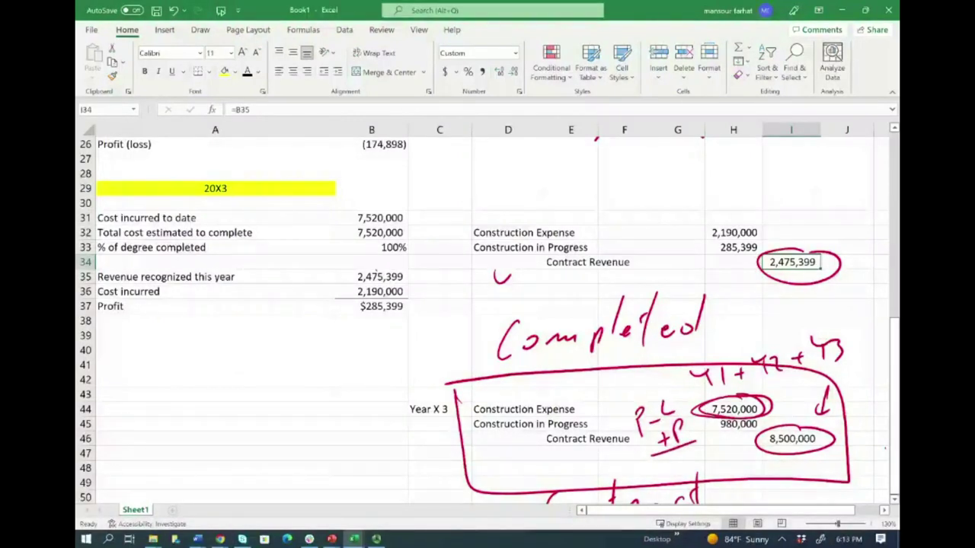
pyautogui.moveTo(769, 403)
pyautogui.mouseDown()
pyautogui.moveTo(662, 440)
pyautogui.moveTo(640, 419)
pyautogui.mouseUp()
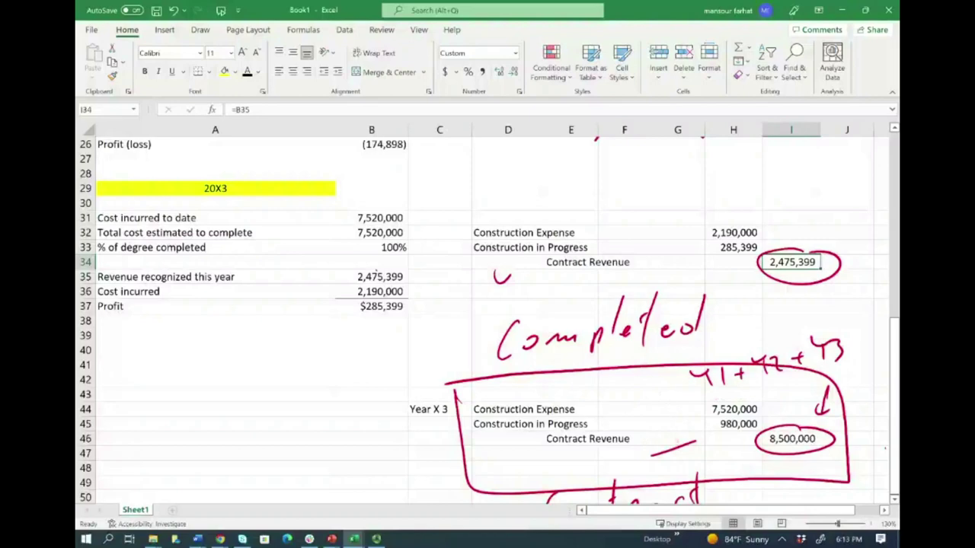
pyautogui.moveTo(428, 389); pyautogui.dragTo(461, 386)
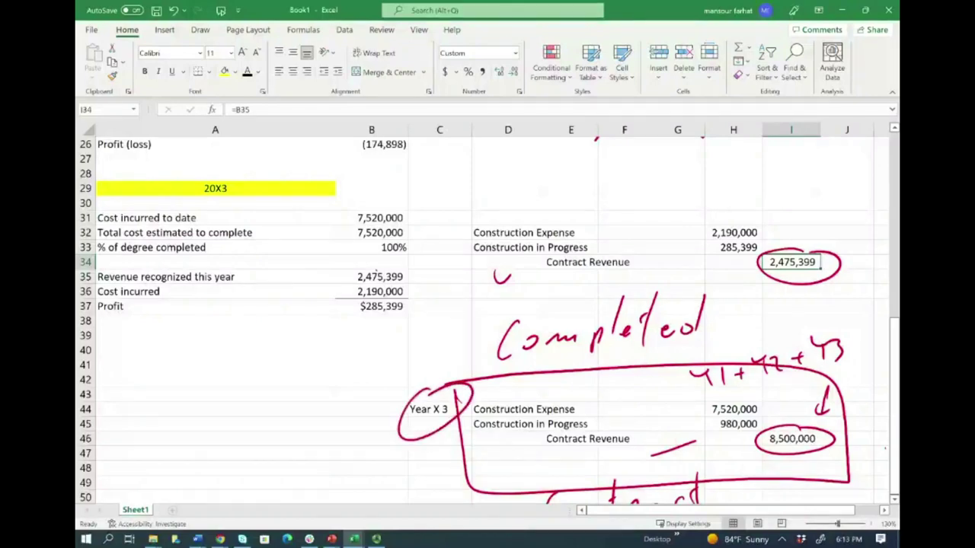